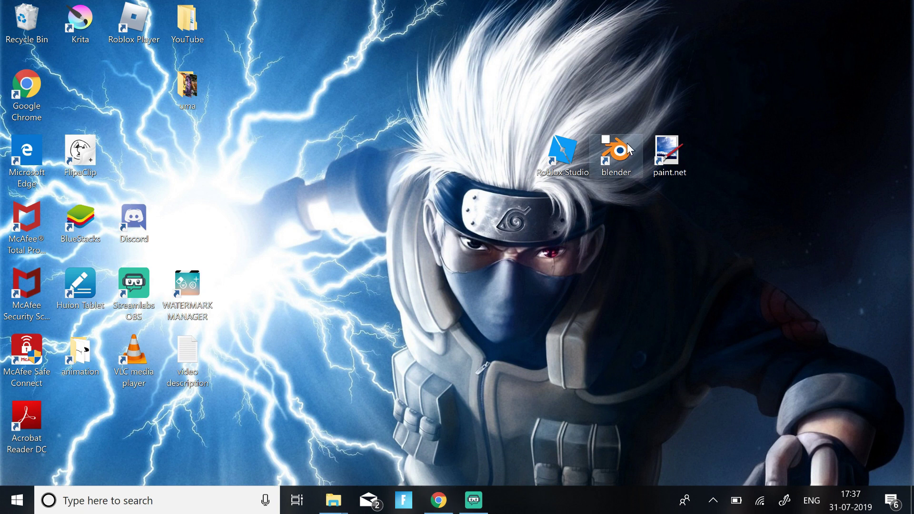
Step: Launch Roblox Studio from its desktop shortcut to reach the new-place template gallery
click(613, 173)
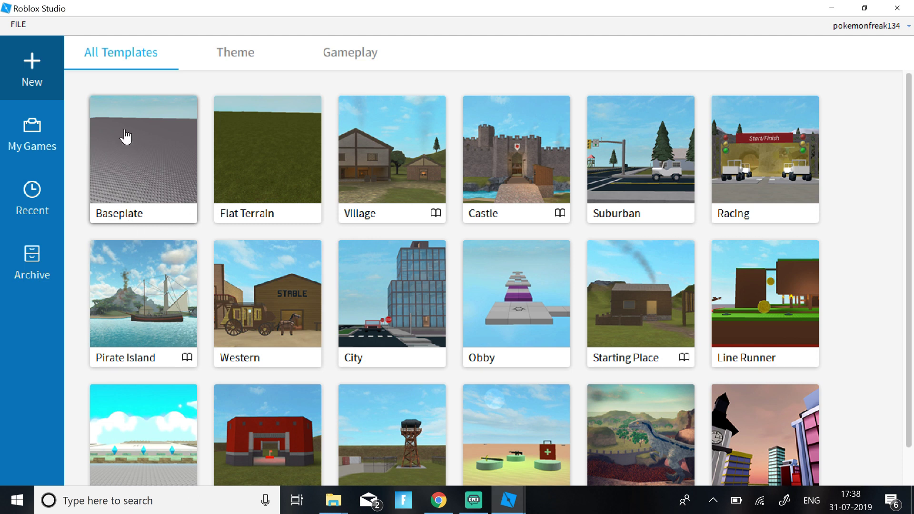
Step: Start a new place from the Baseplate template and open Manage Plugins
click(126, 138)
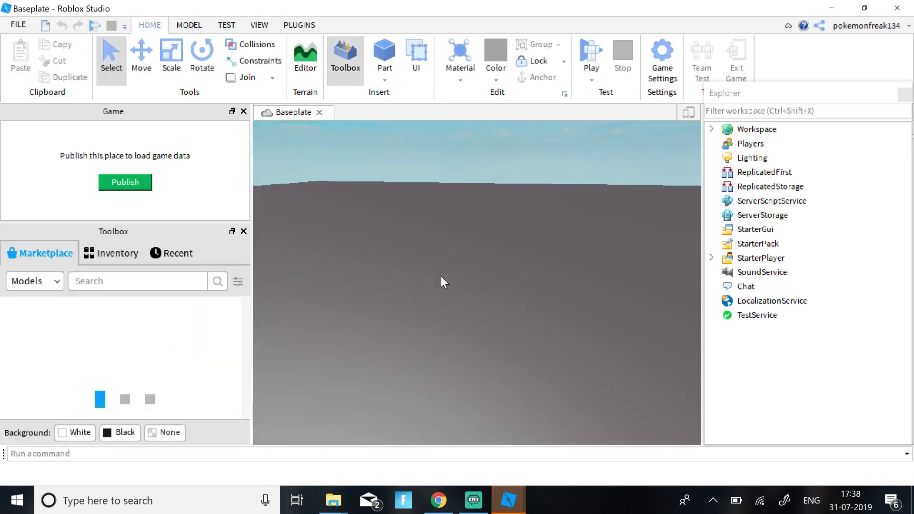
right_drag(460, 279, 420, 204)
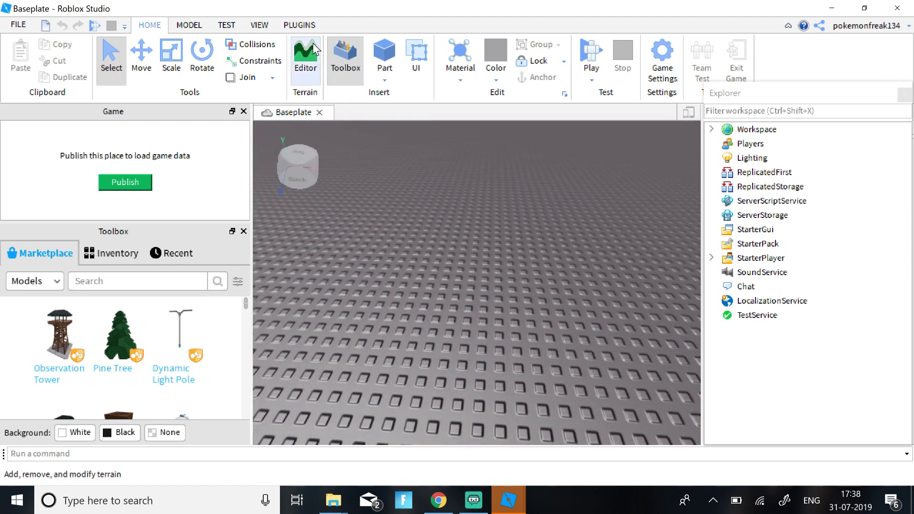
click(304, 25)
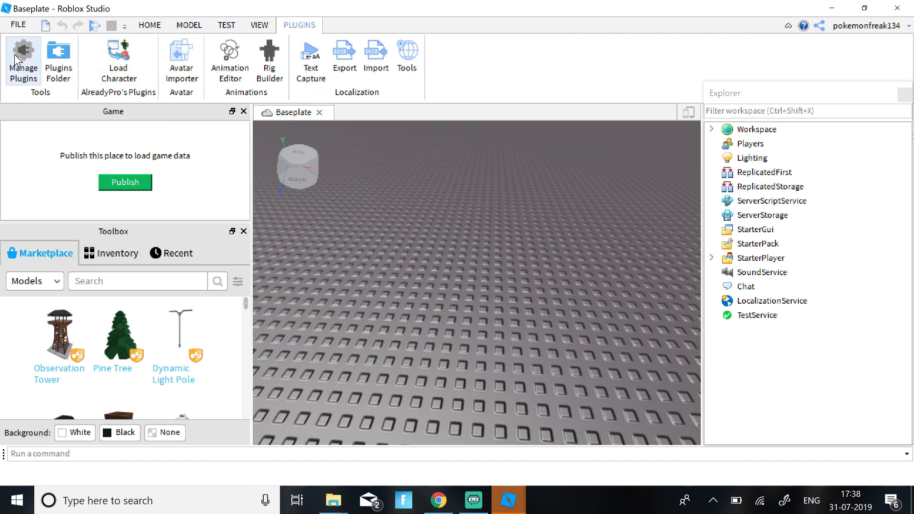
click(30, 59)
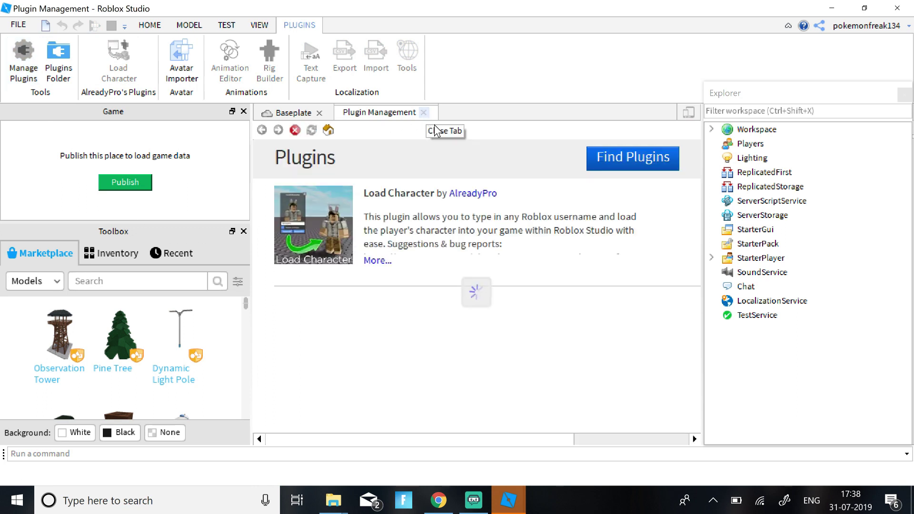
Step: Browse the plugin library listing to find the Load Character plugin
click(622, 170)
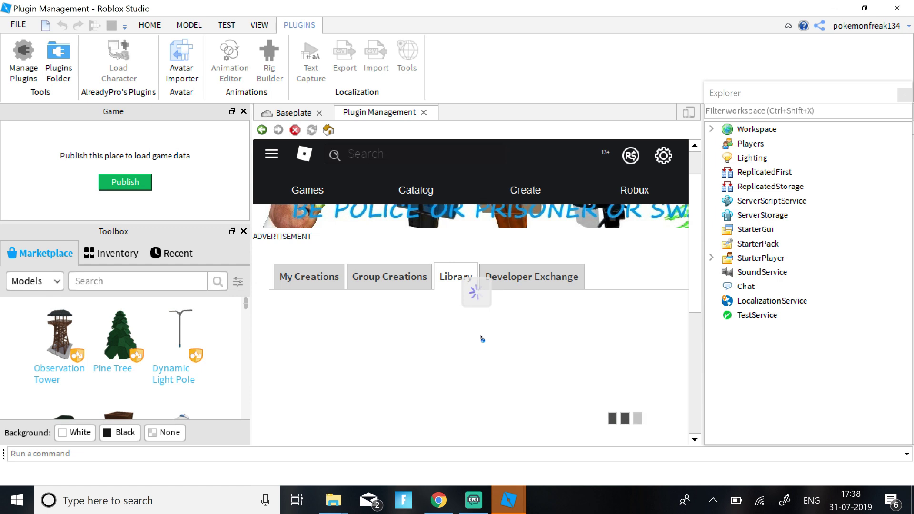
scroll(513, 304, down, 3)
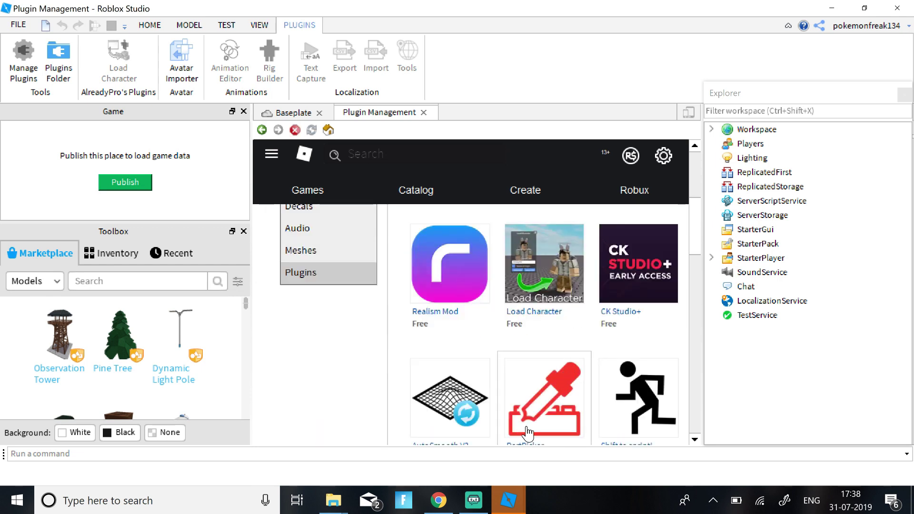
mouse_move(524, 278)
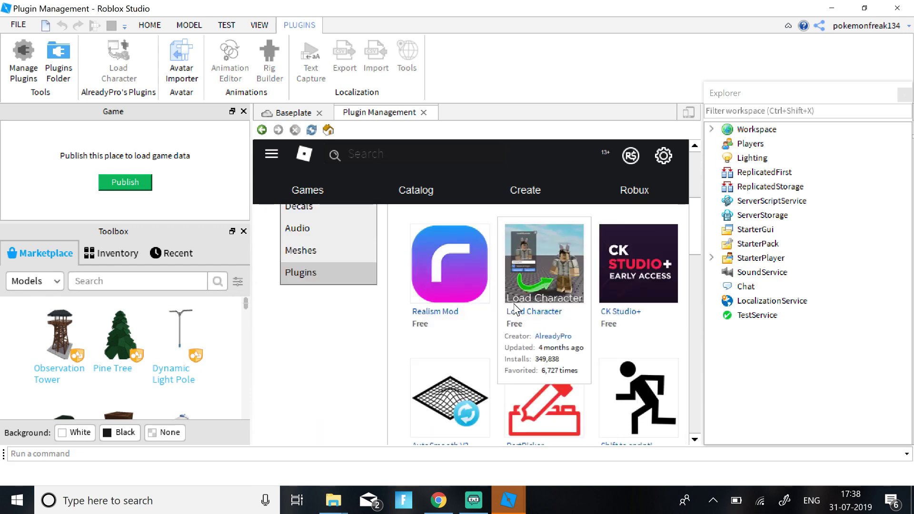
scroll(544, 278, up, 1)
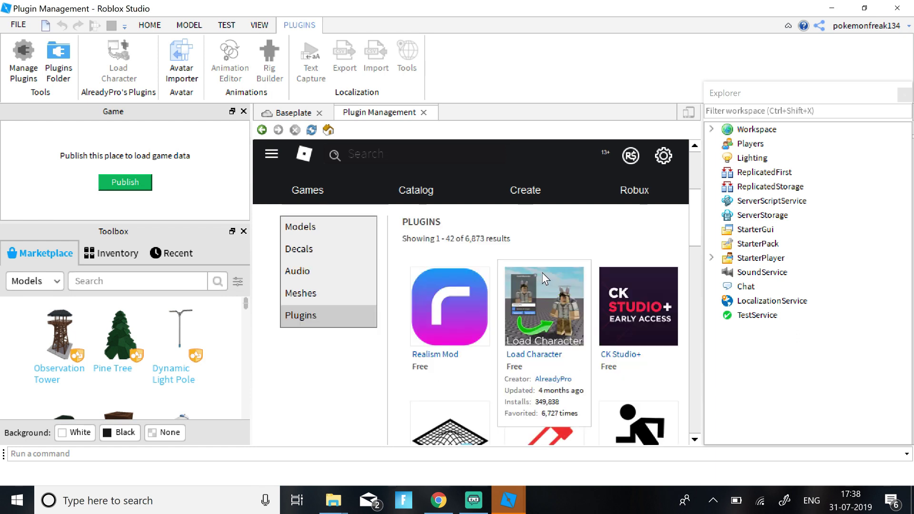
scroll(547, 276, up, 4)
scroll(563, 262, down, 2)
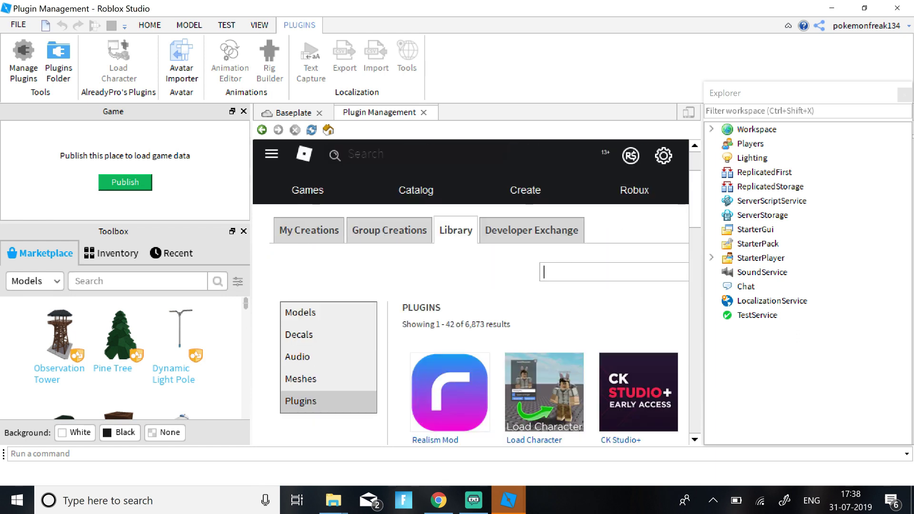
scroll(547, 276, down, 3)
scroll(557, 214, up, 4)
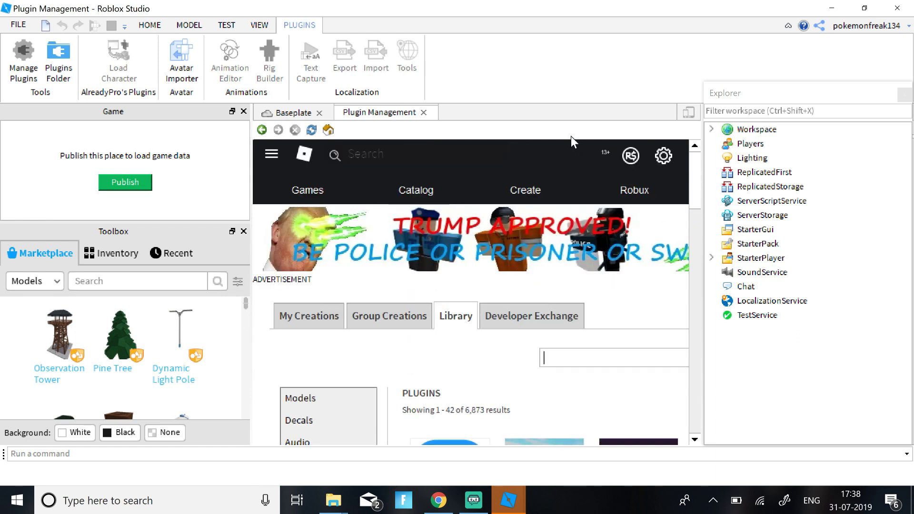
Step: Enter the player's username in Load Character, correct its spelling, and spawn the avatar as R15
click(422, 113)
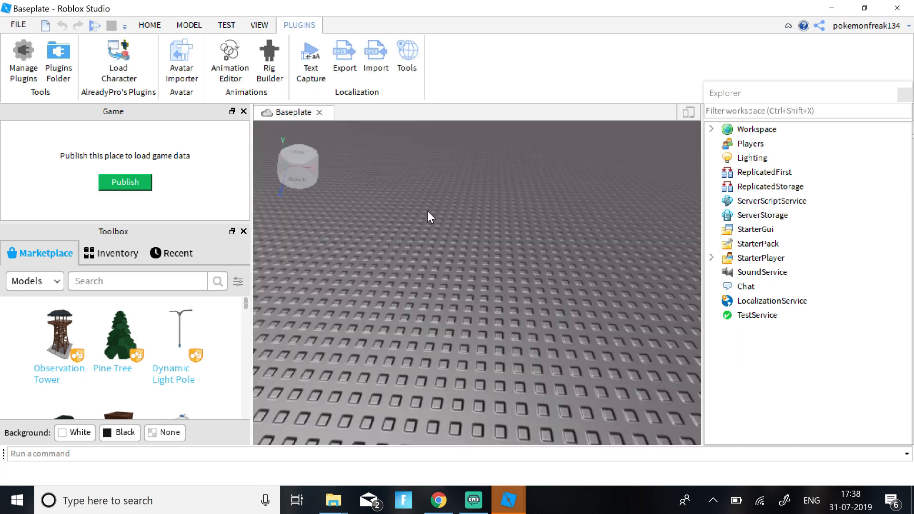
right_drag(506, 258, 502, 261)
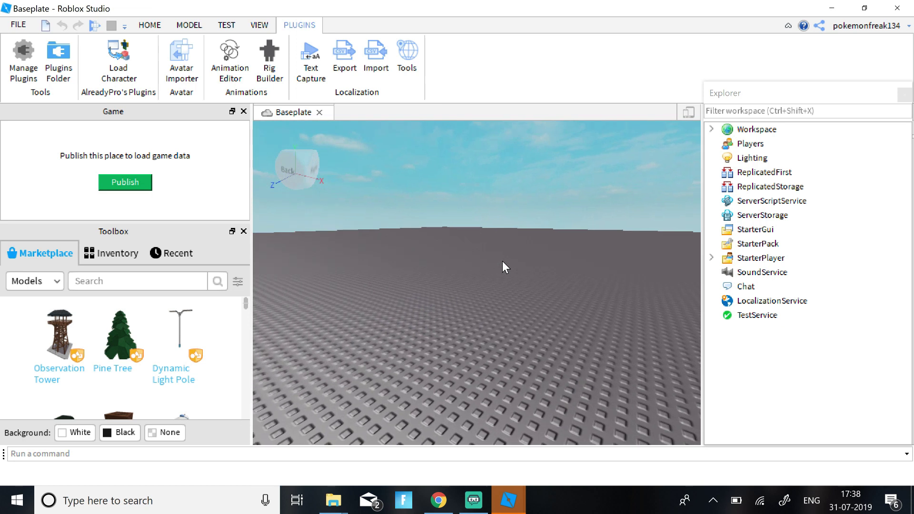
click(128, 76)
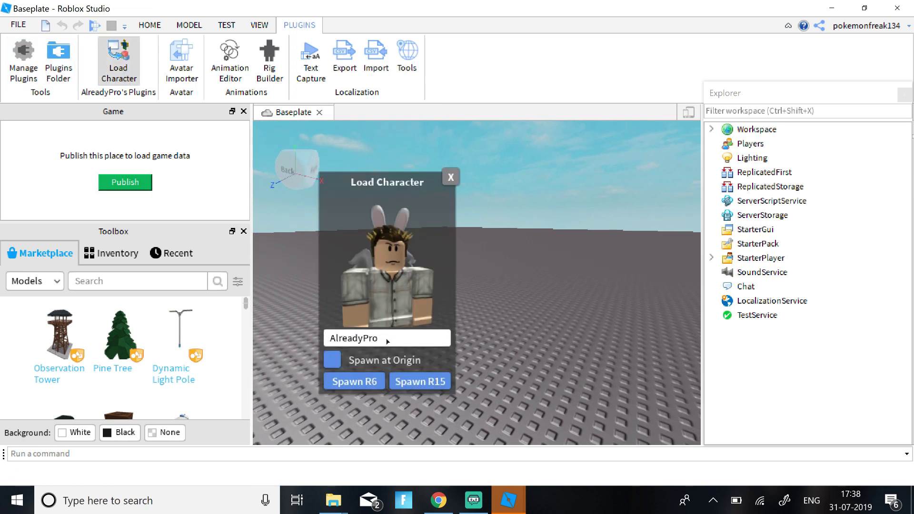
key(BackSpace)
key(BackSpace)
key(BackSpace)
key(BackSpace)
key(BackSpace)
key(BackSpace)
key(BackSpace)
key(BackSpace)
key(BackSpace)
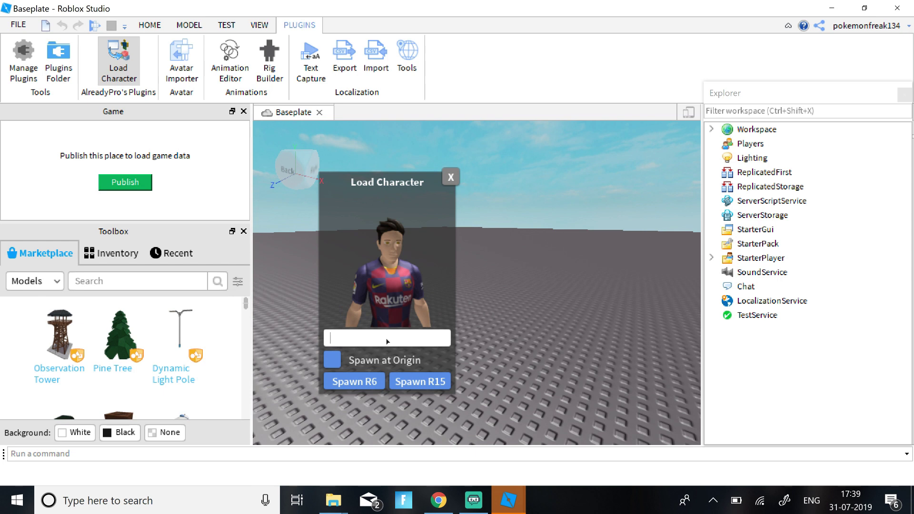
text(legend)
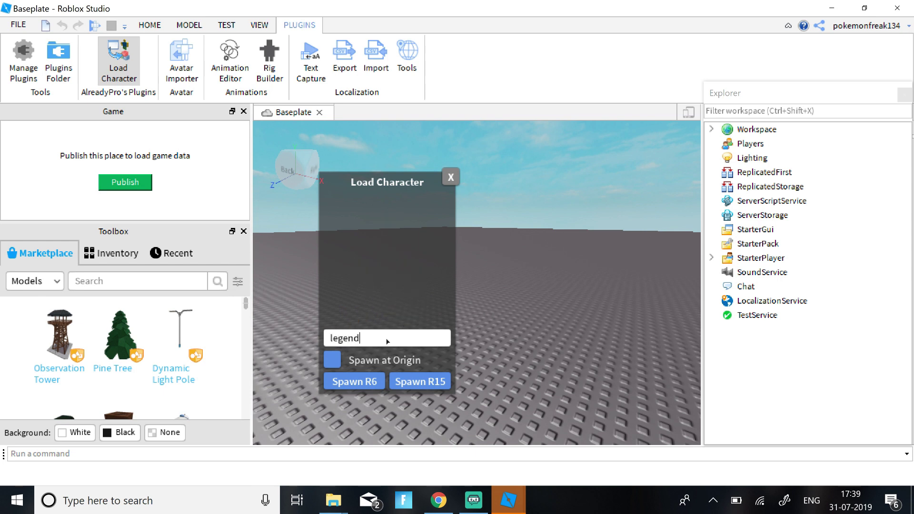
text(raylagger)
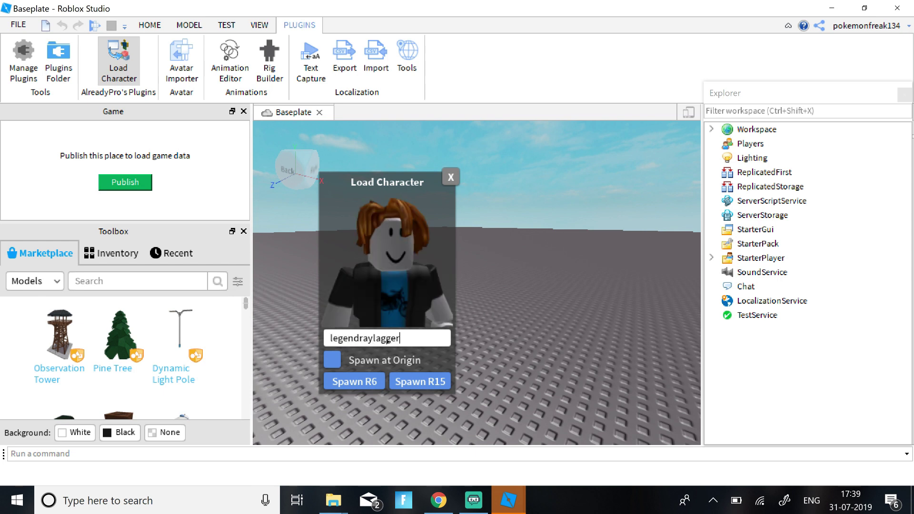
click(368, 339)
key(BackSpace)
key(BackSpace)
text(ar)
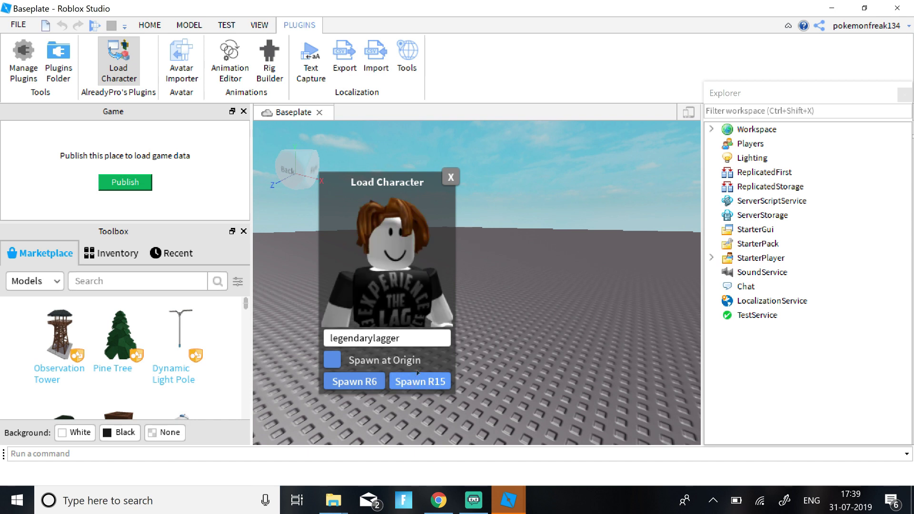
click(423, 383)
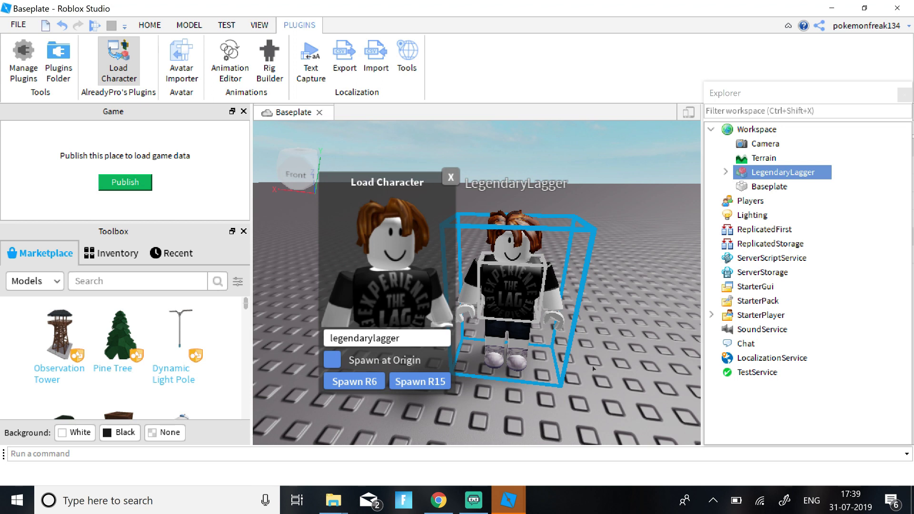
Step: Close Load Character, frame the spawned character, and locate its model in Explorer's Workspace
click(455, 180)
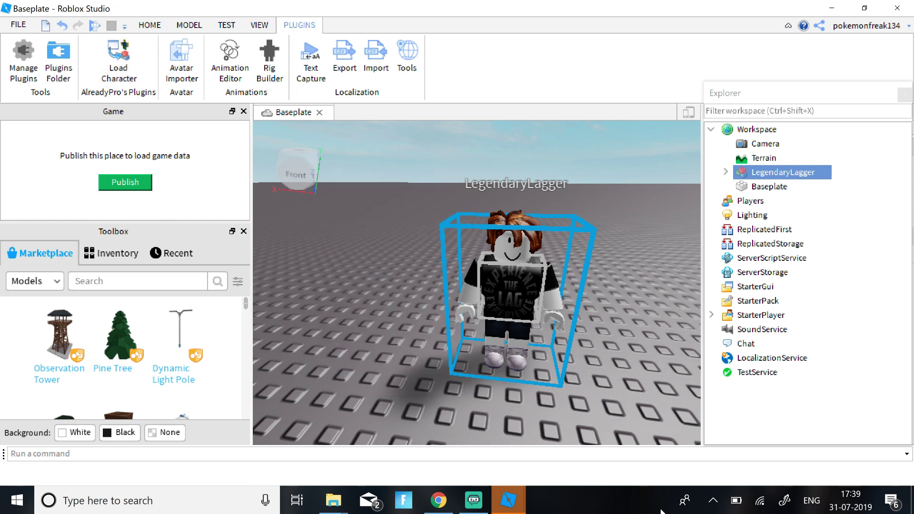
right_drag(507, 294, 511, 302)
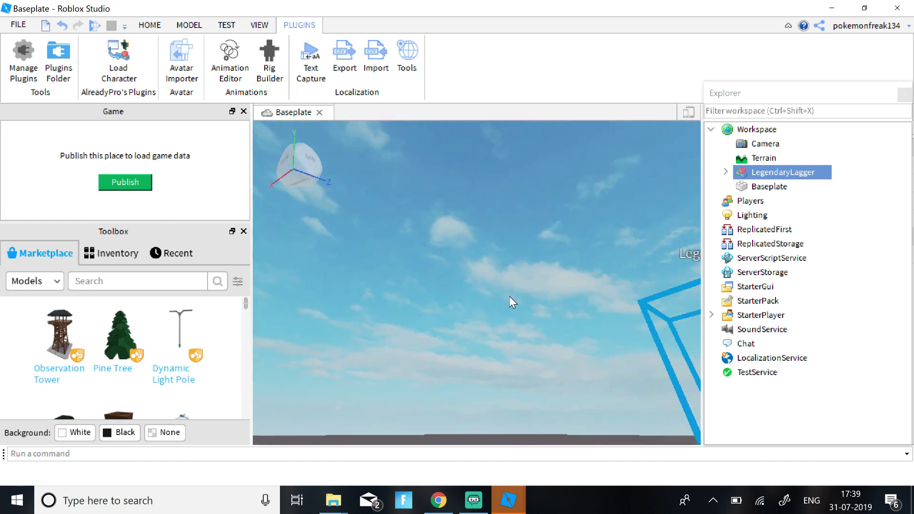
key(f)
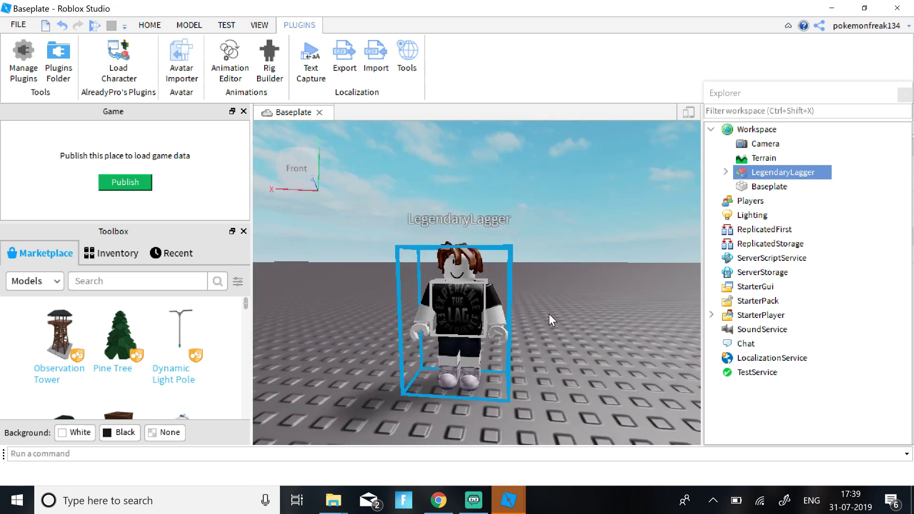
click(550, 312)
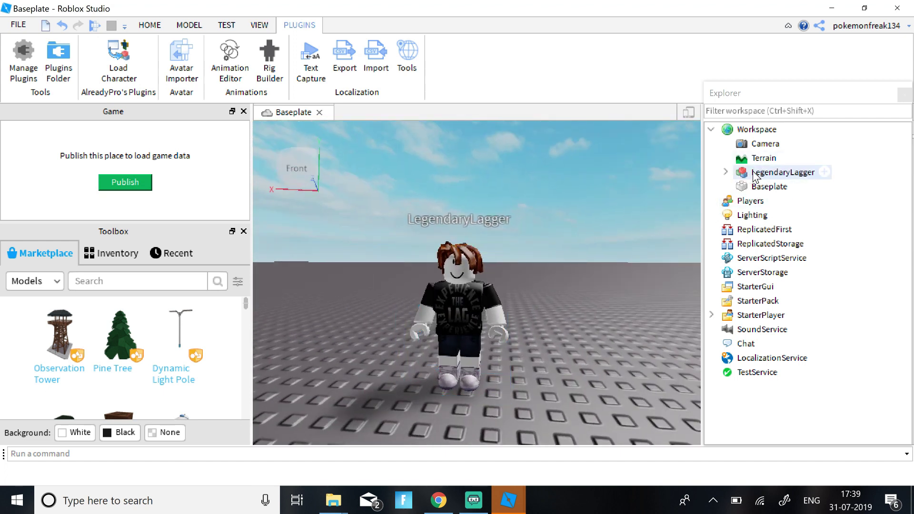
click(712, 130)
click(711, 130)
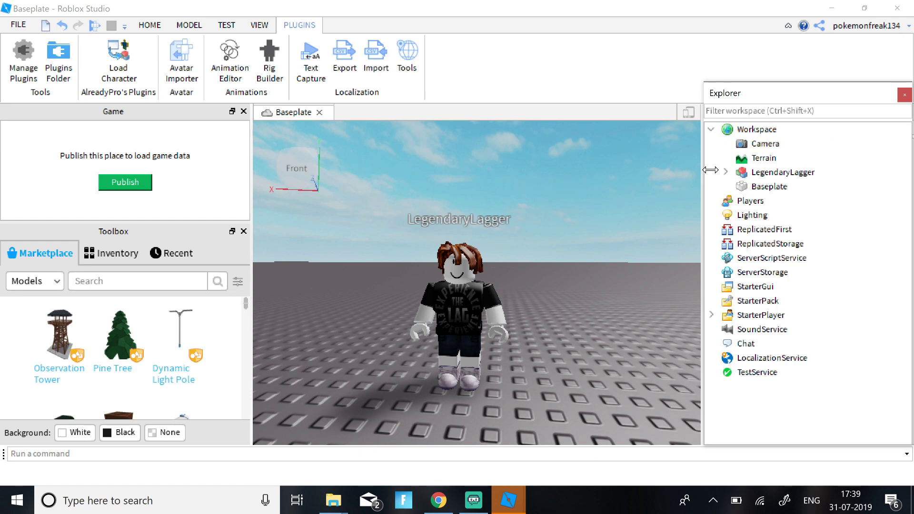
Step: Export the character as lag.obj into Desktop > YouTube > Blender Stuff, then quit Studio
right_click(757, 175)
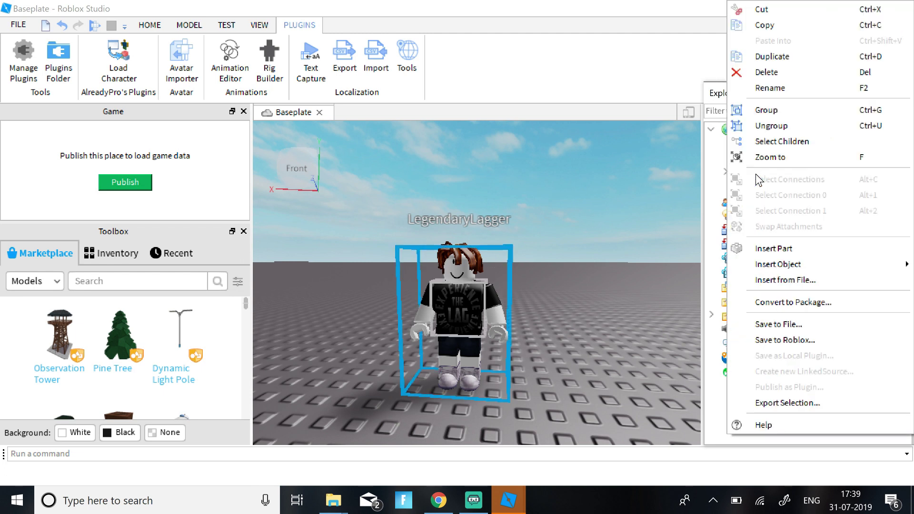
click(767, 402)
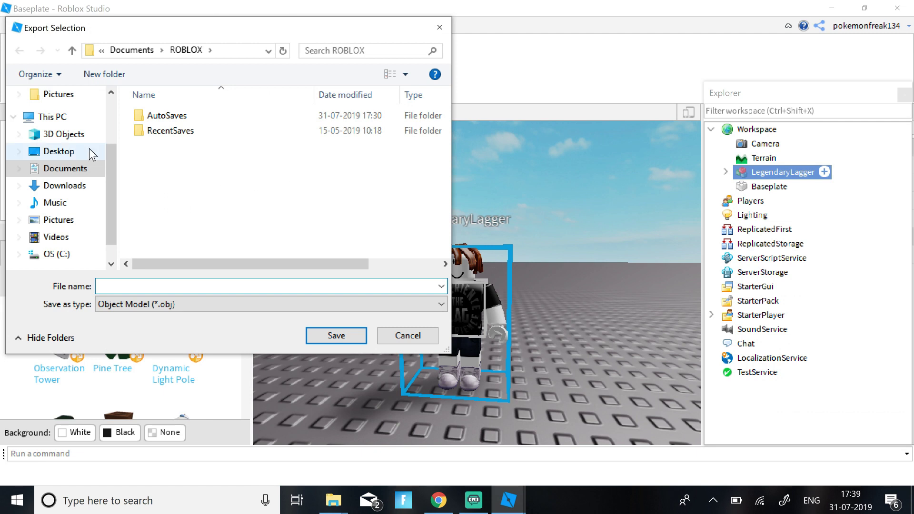
click(63, 157)
double_click(177, 132)
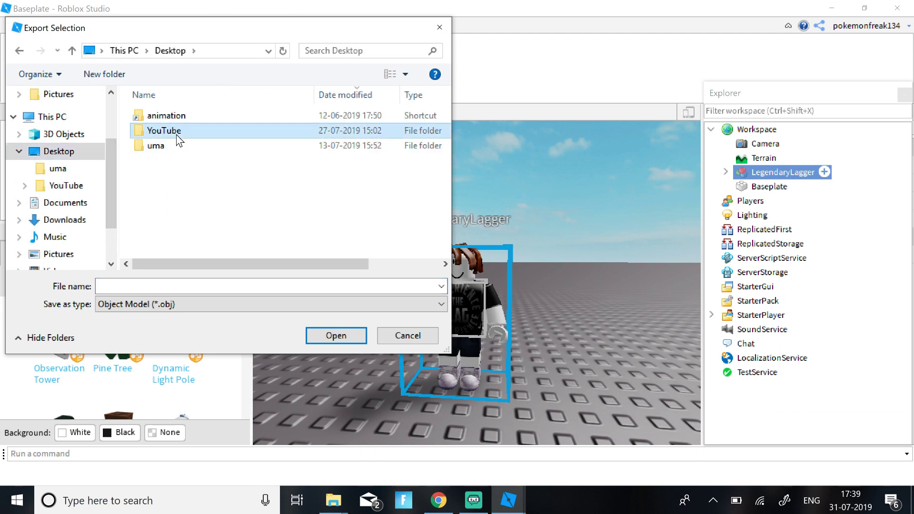
double_click(177, 116)
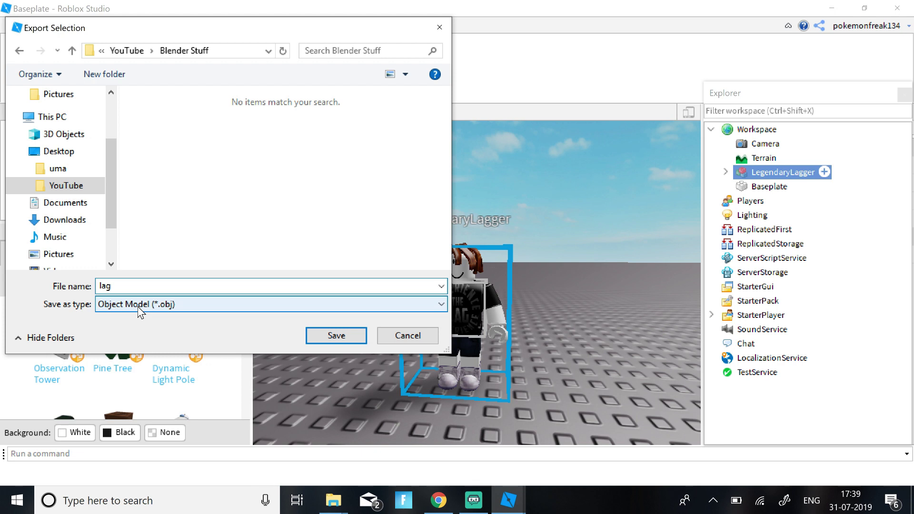
click(138, 306)
click(135, 308)
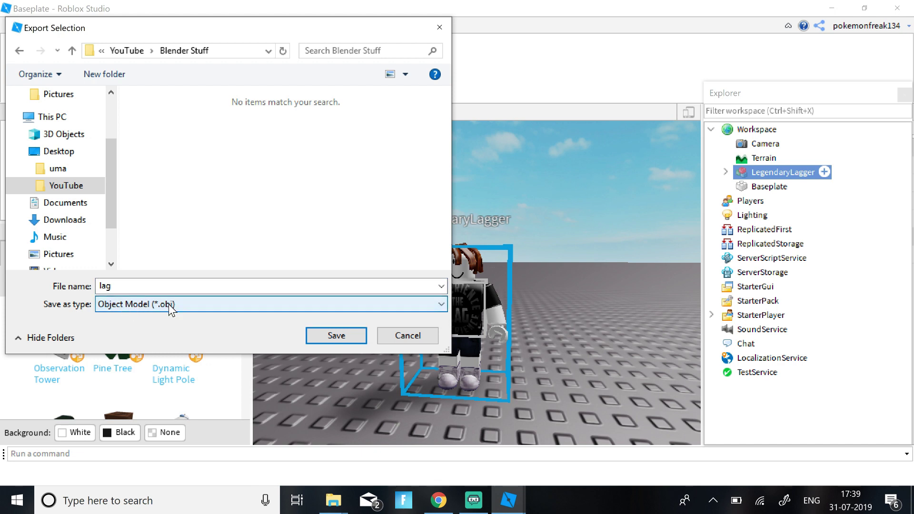
click(336, 335)
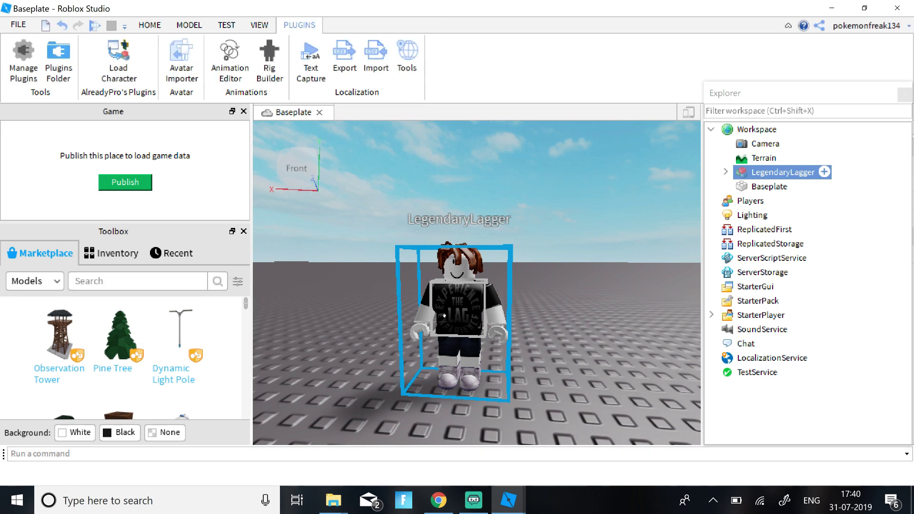
click(896, 9)
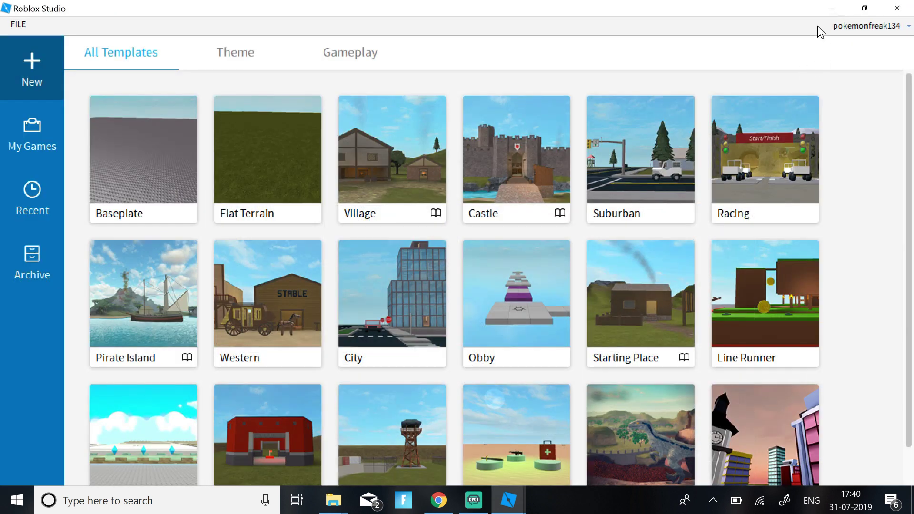
click(893, 7)
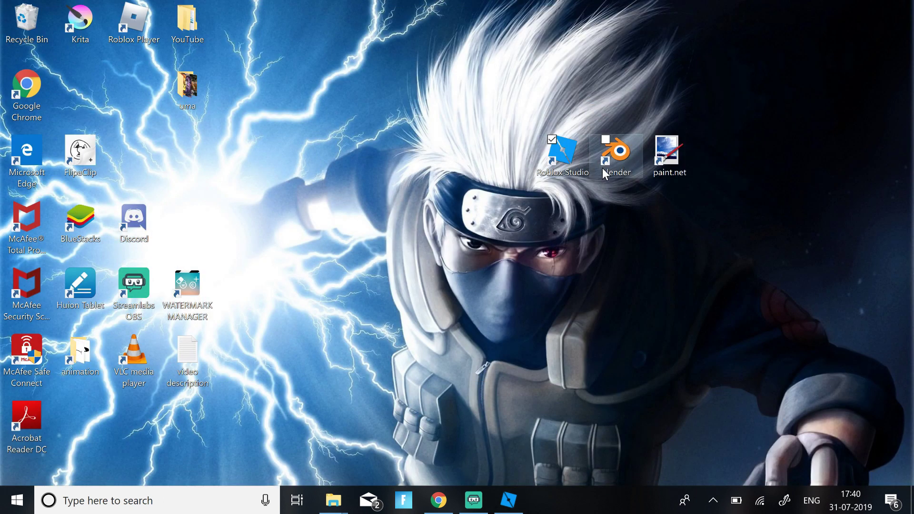
Step: Launch Blender 2.79 and delete the default cube
double_click(618, 154)
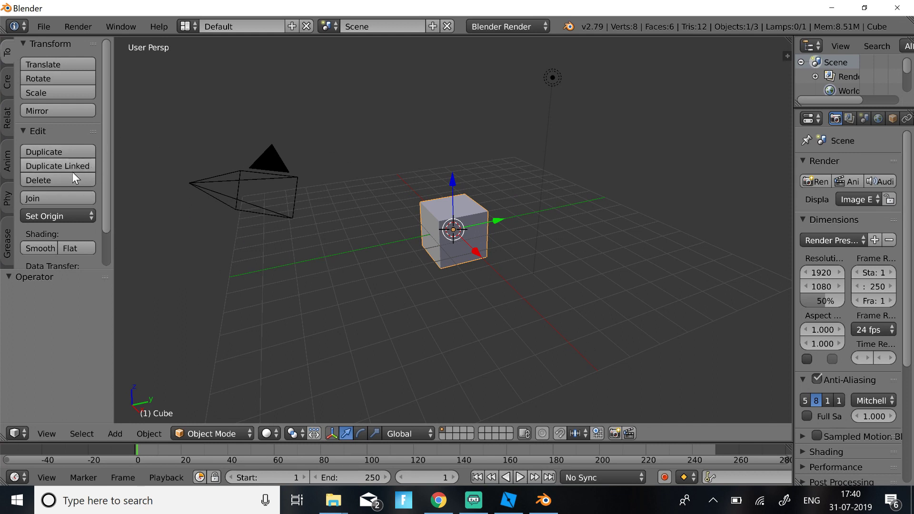
click(60, 181)
click(59, 181)
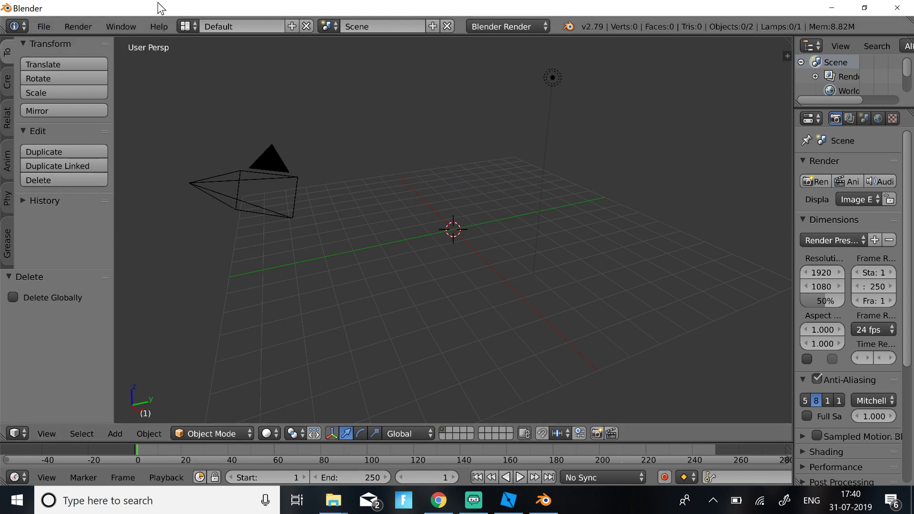
Step: Open the Wavefront (.obj) import browser and select its current folder path
click(41, 27)
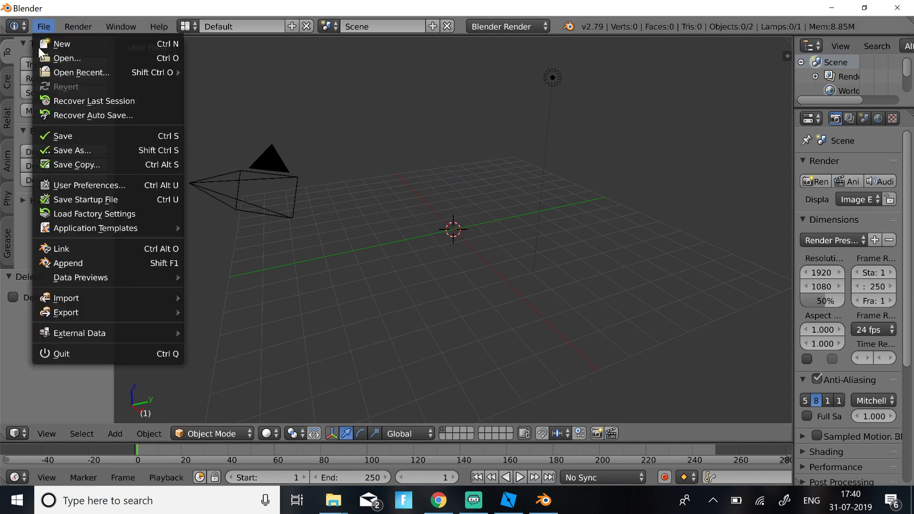
mouse_move(64, 299)
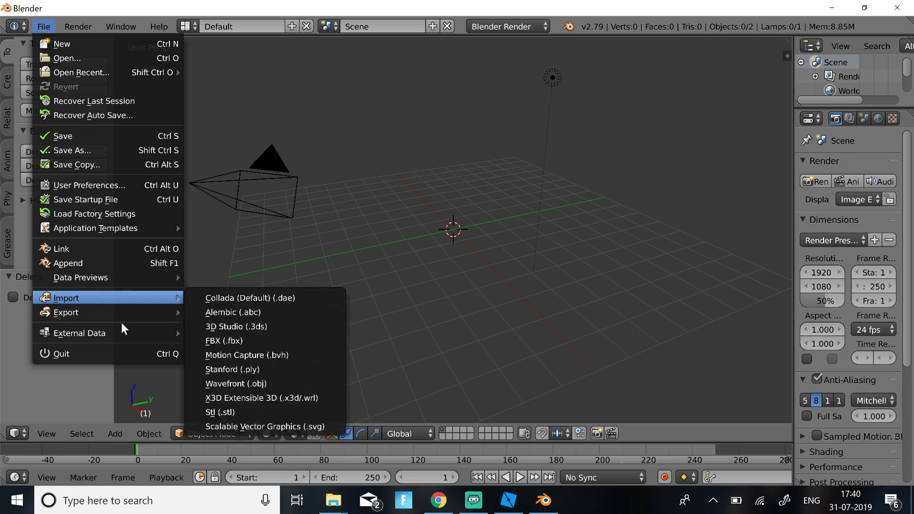
click(241, 383)
click(320, 64)
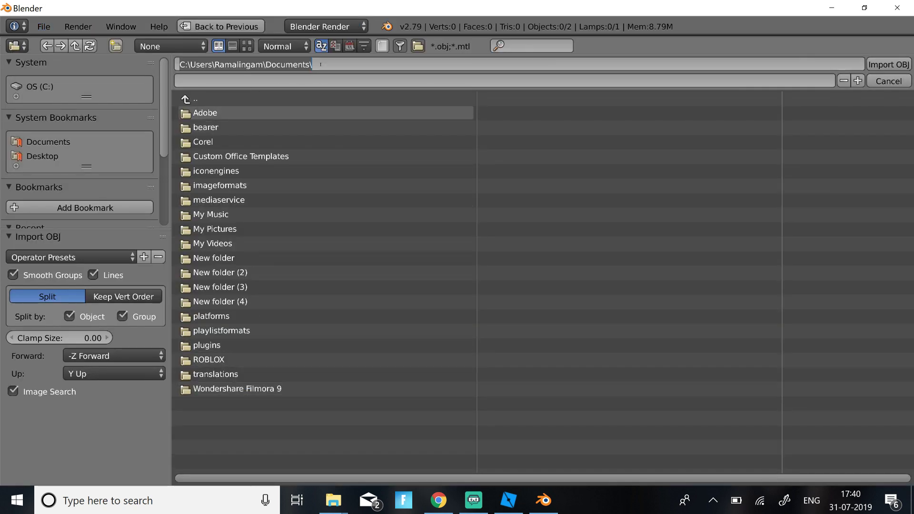
drag(320, 64, 224, 64)
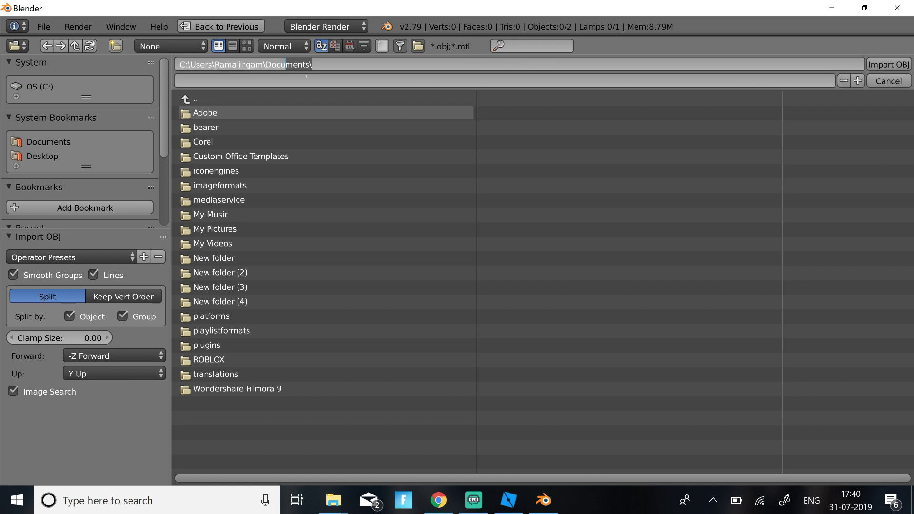
click(335, 66)
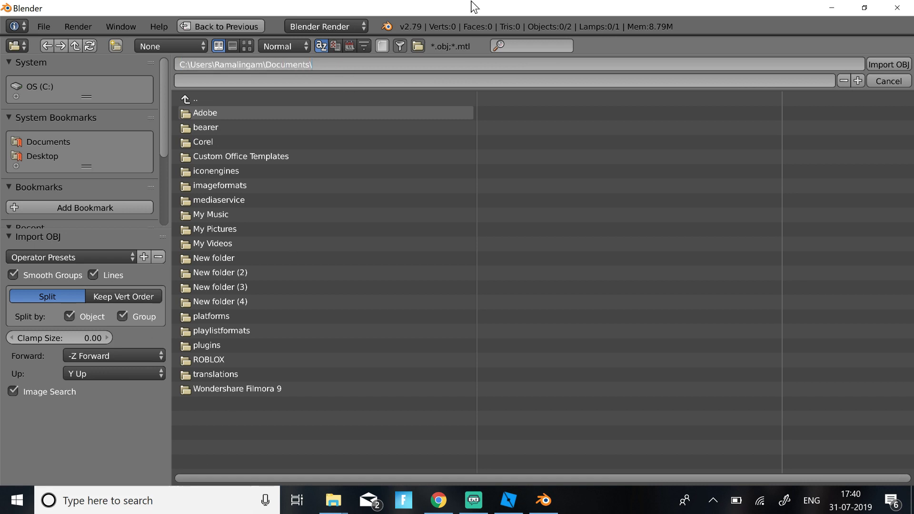
drag(306, 65, 375, 65)
Step: Search Windows for 'lag' and copy the full path of the lag.mtl file
click(97, 502)
text(lag)
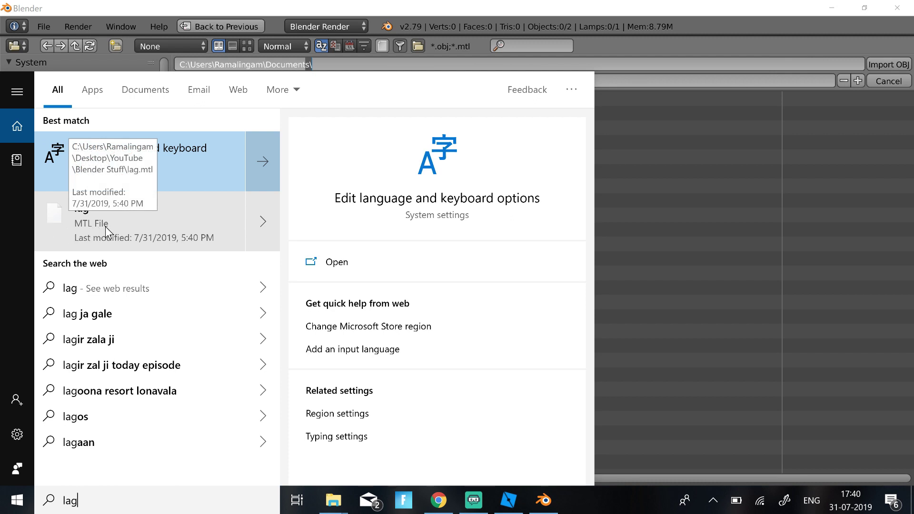
right_click(105, 227)
click(139, 263)
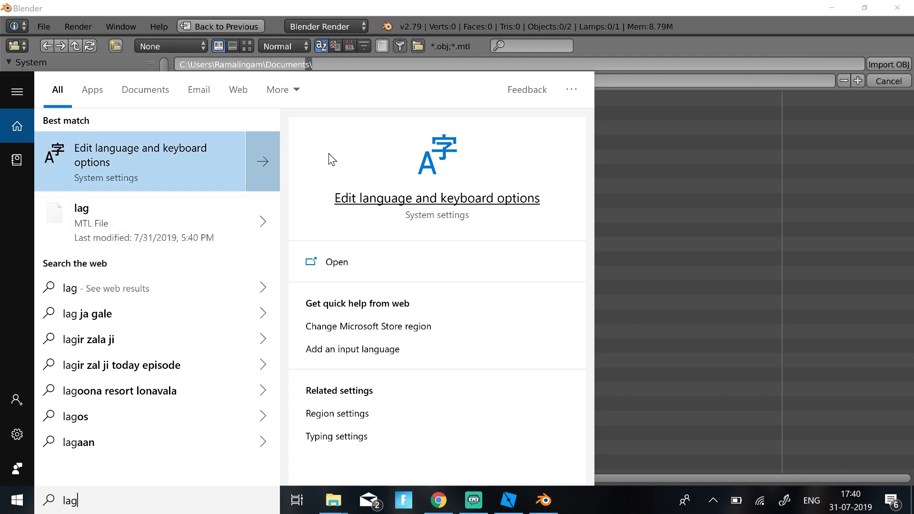
Step: Paste the copied path into the import browser, choose lag.obj, and import it
click(598, 80)
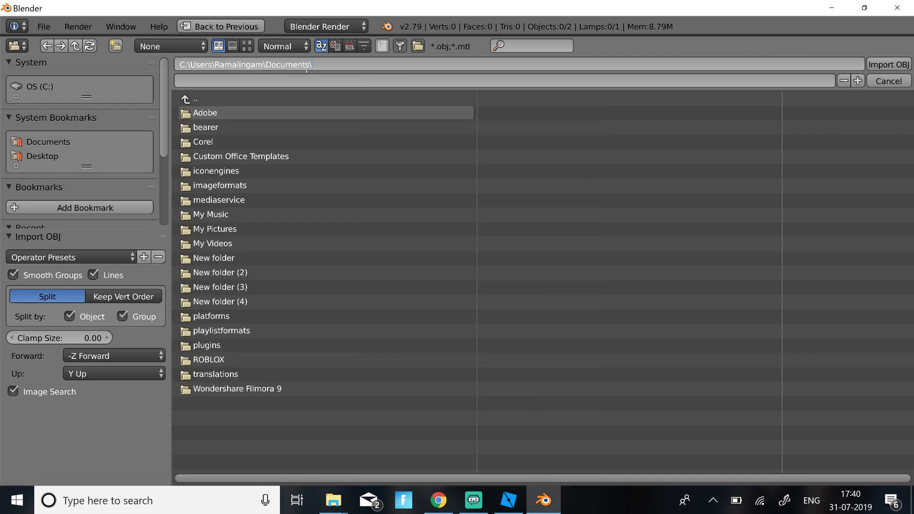
drag(312, 65, 126, 59)
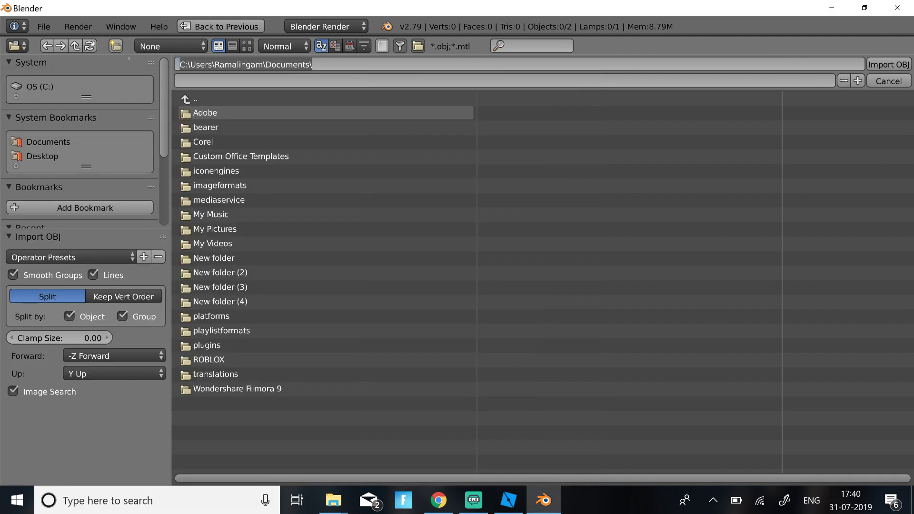
key(ctrl+v)
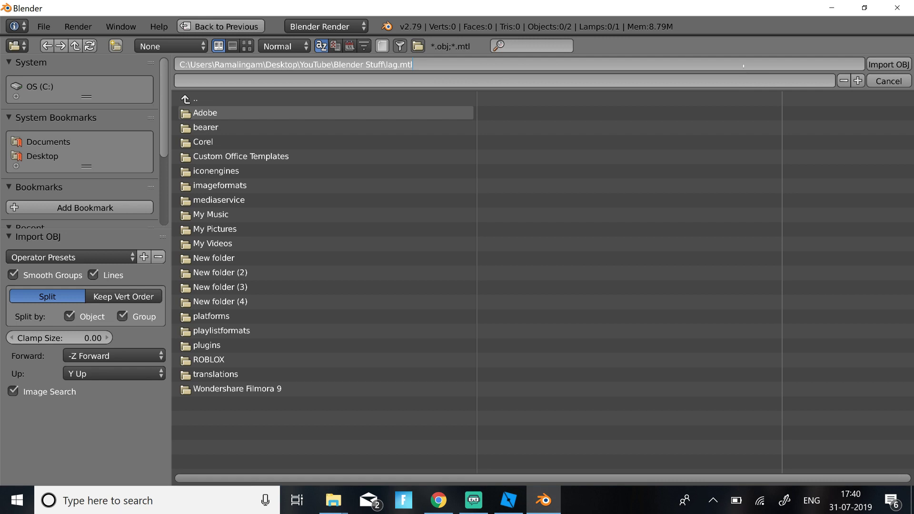
key(Return)
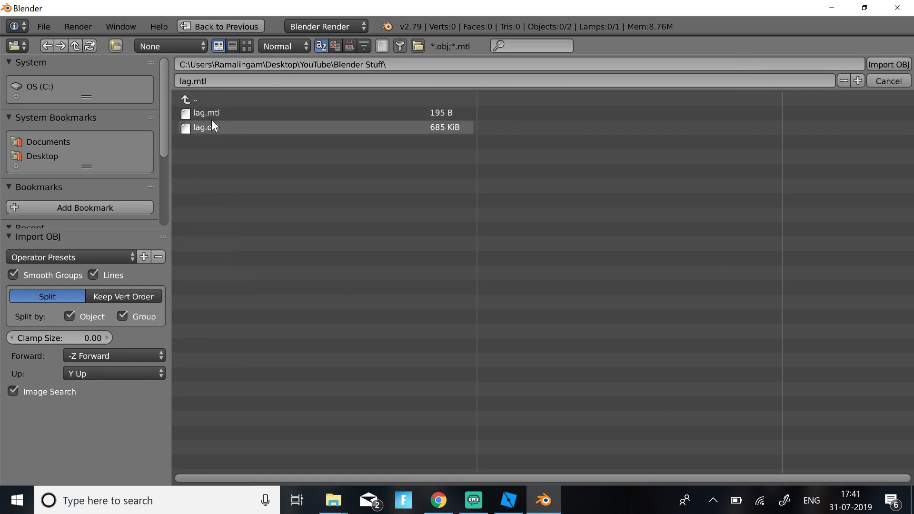
click(222, 126)
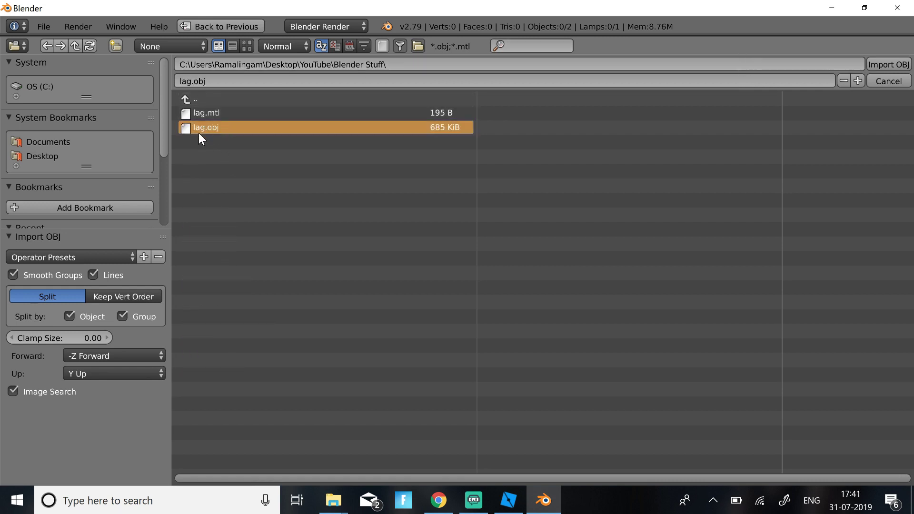
click(879, 63)
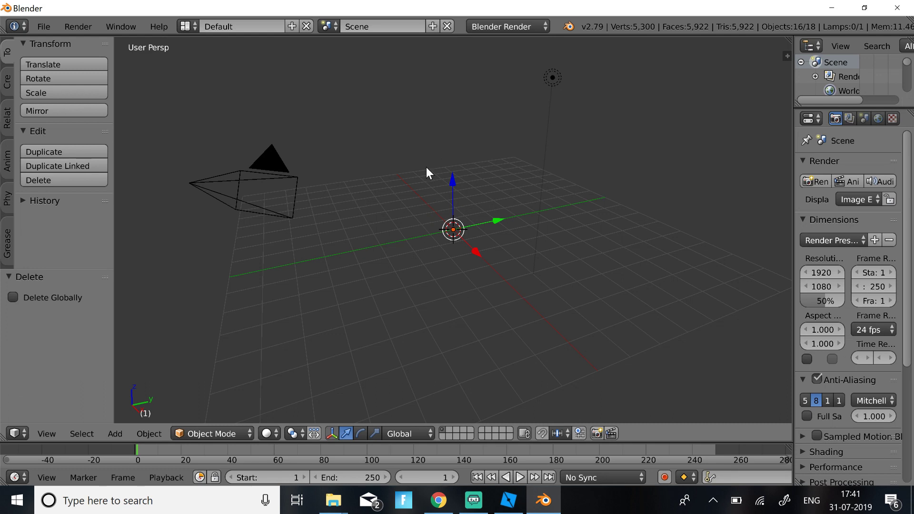
Step: Move the imported avatar −6.703 along Y so it stands at the grid centre
scroll(482, 185, down, 8)
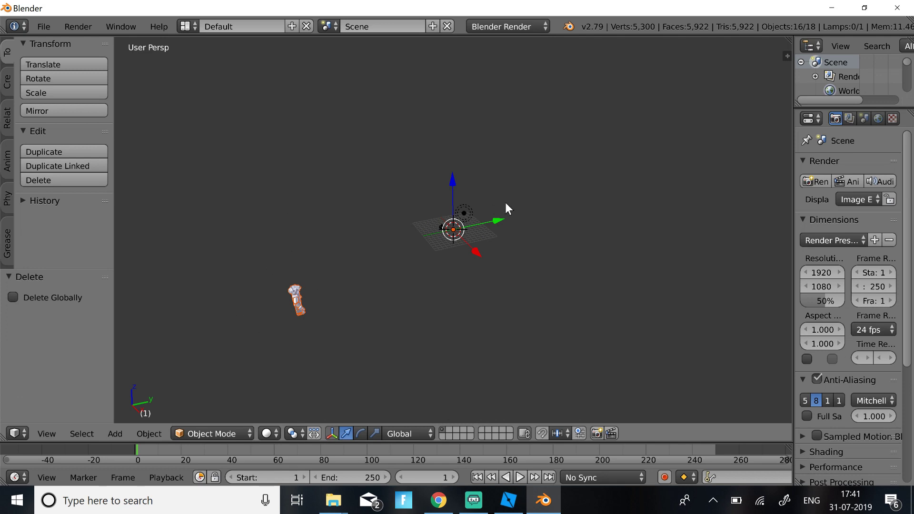
drag(498, 220, 593, 248)
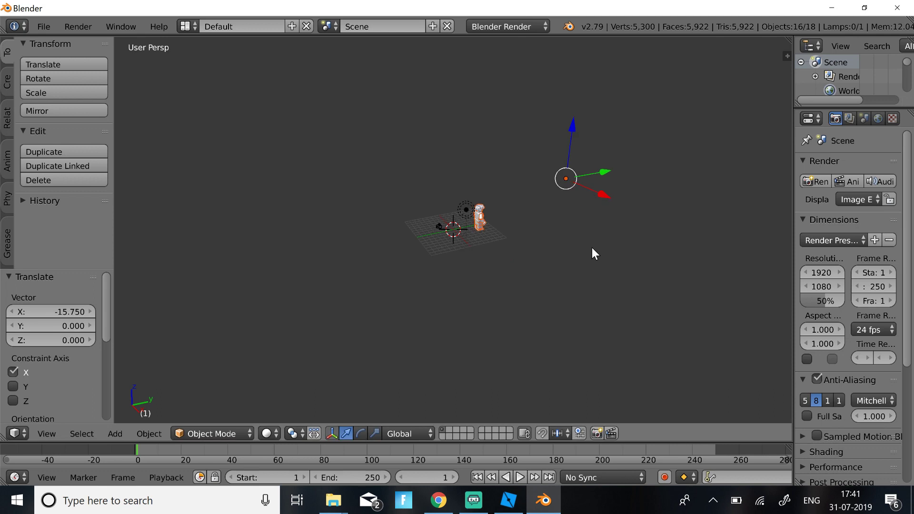
scroll(593, 247, up, 5)
drag(703, 129, 670, 133)
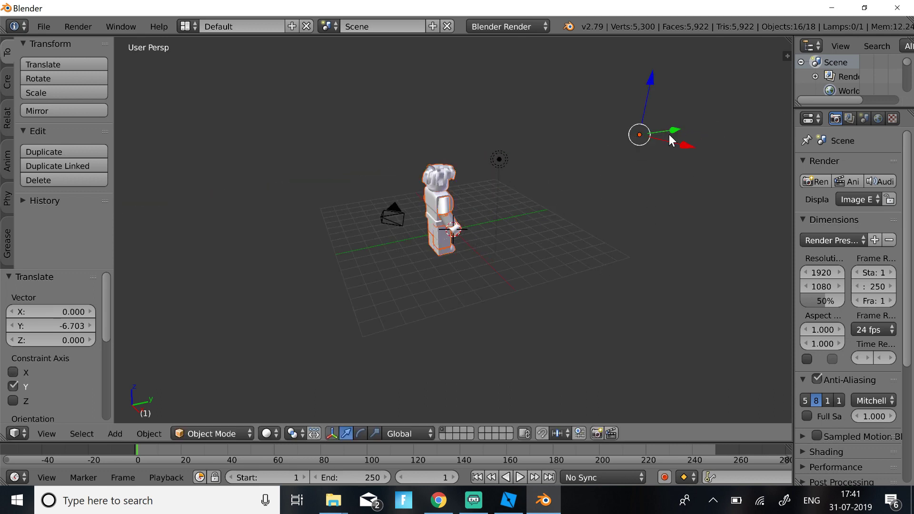
Step: Turn on Textured Solid and Ambient Occlusion in the viewport properties sidebar
click(786, 58)
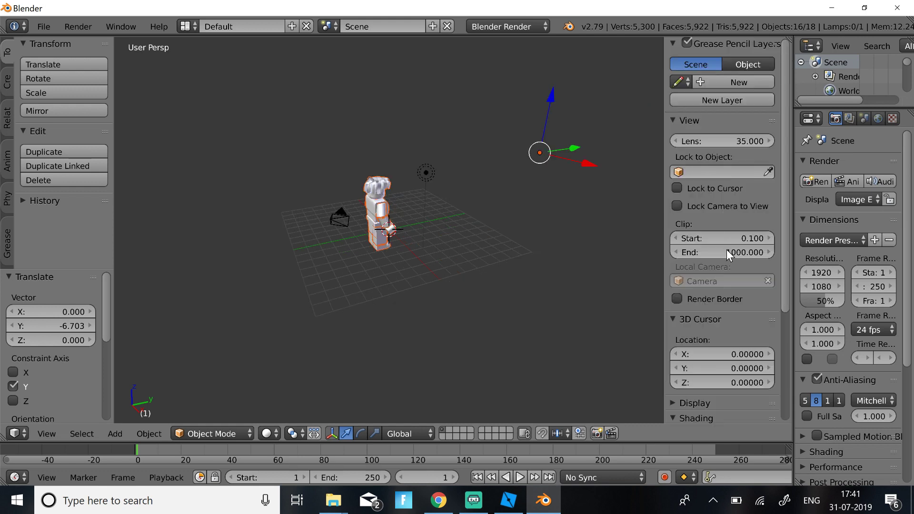
scroll(724, 247, down, 8)
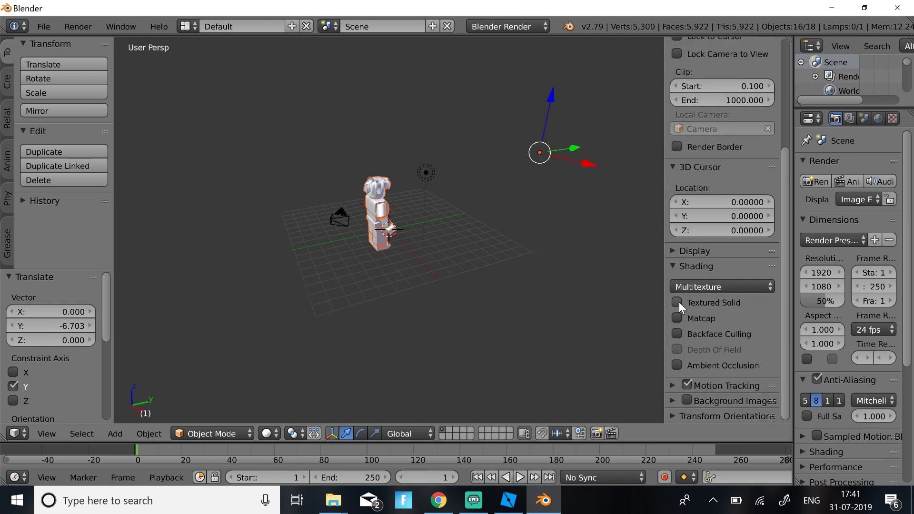
click(675, 303)
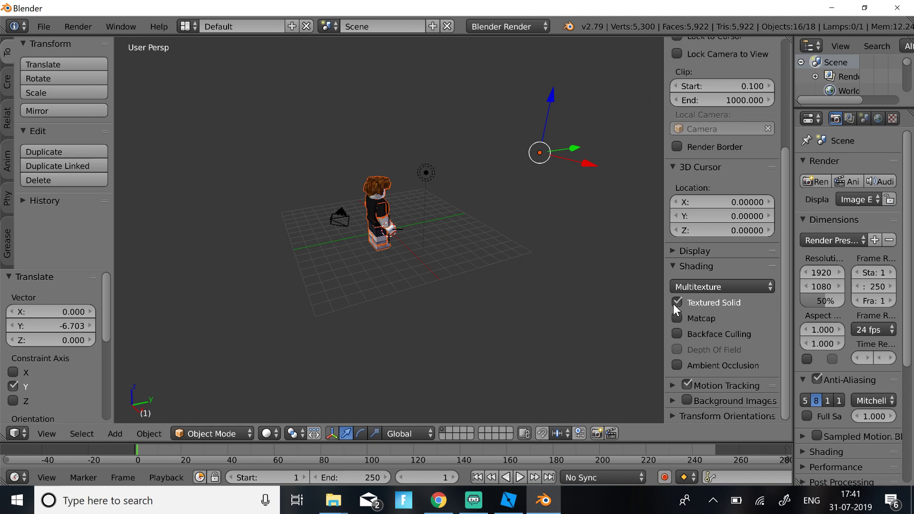
click(676, 365)
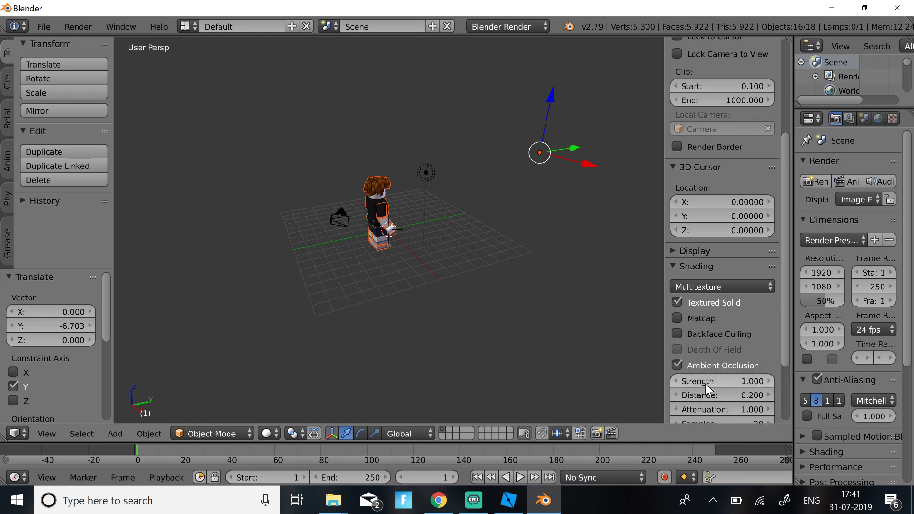
Step: Set render Alpha to Transparent and apply the HDTV 1080p render preset
click(817, 436)
scroll(817, 438, down, 5)
drag(793, 340, 741, 343)
click(751, 357)
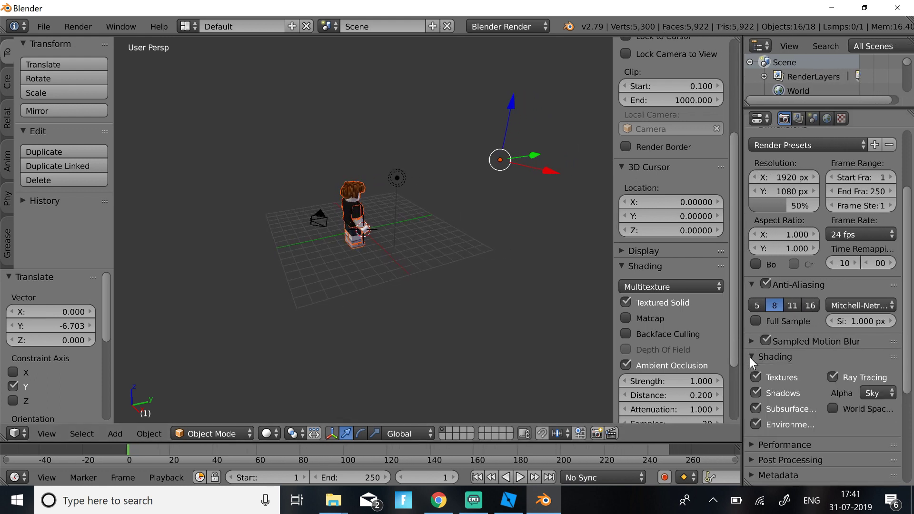
click(865, 393)
click(853, 360)
scroll(813, 226, up, 5)
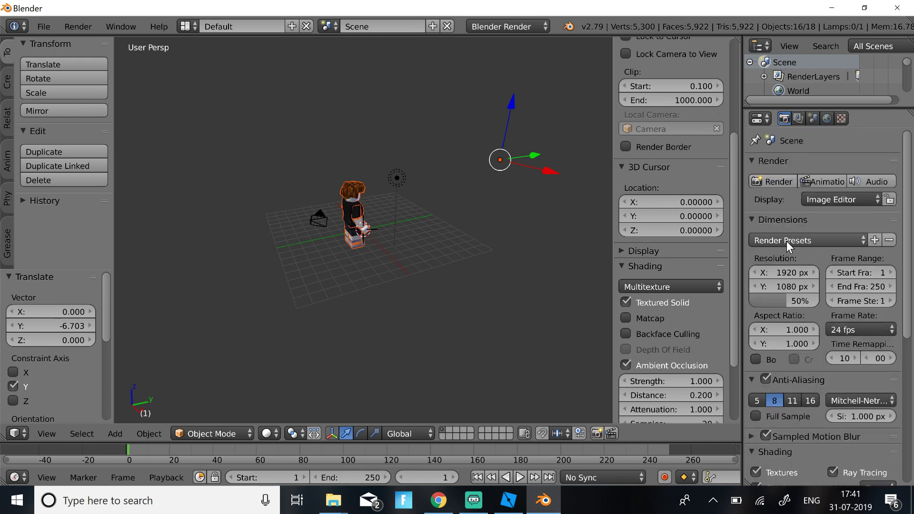
click(773, 238)
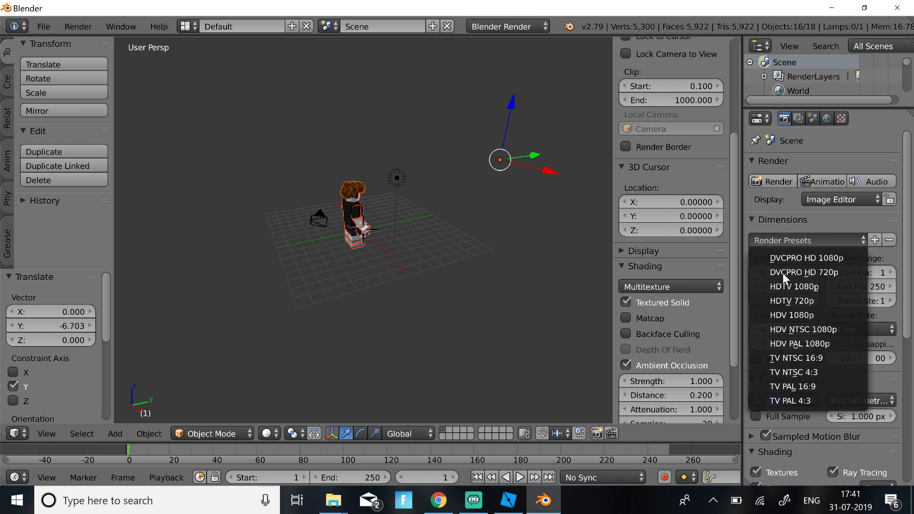
click(787, 287)
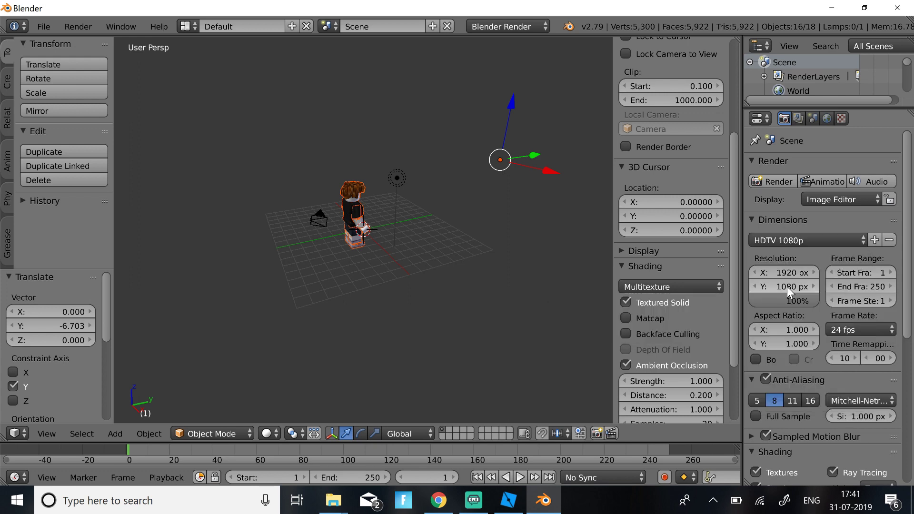
Step: Enable World ambient occlusion, environment lighting and indirect lighting
click(827, 118)
scroll(754, 330, down, 2)
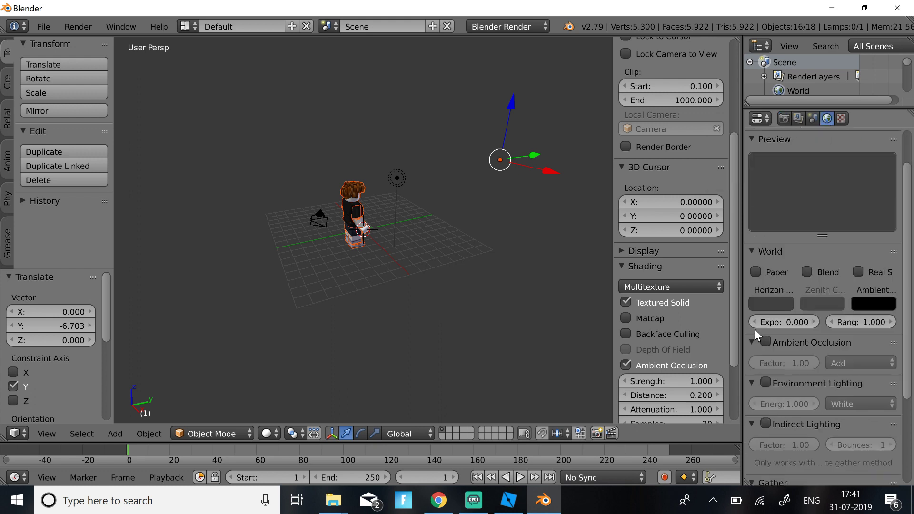
click(767, 341)
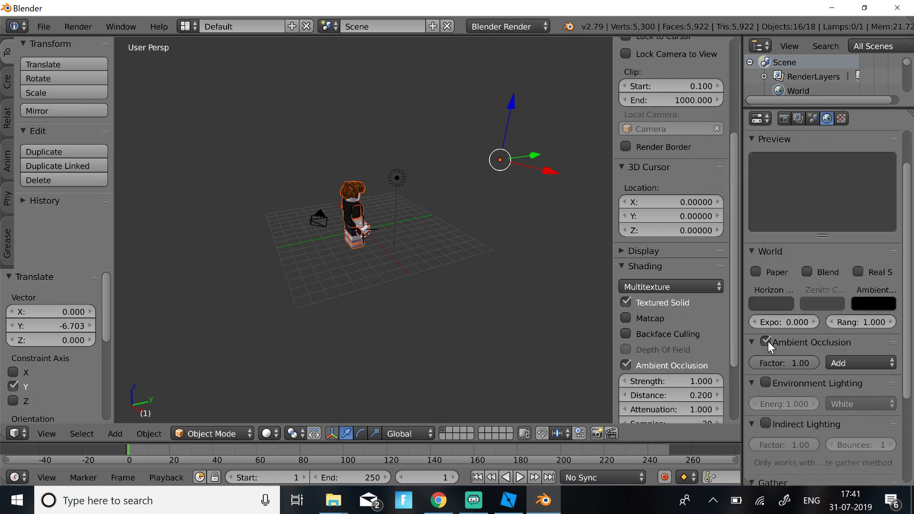
click(764, 382)
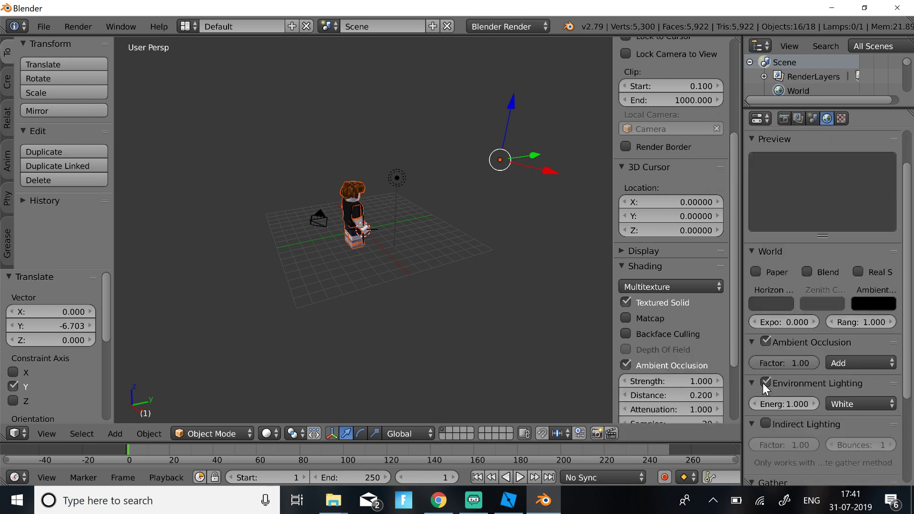
click(764, 423)
scroll(780, 272, up, 2)
scroll(408, 229, up, 5)
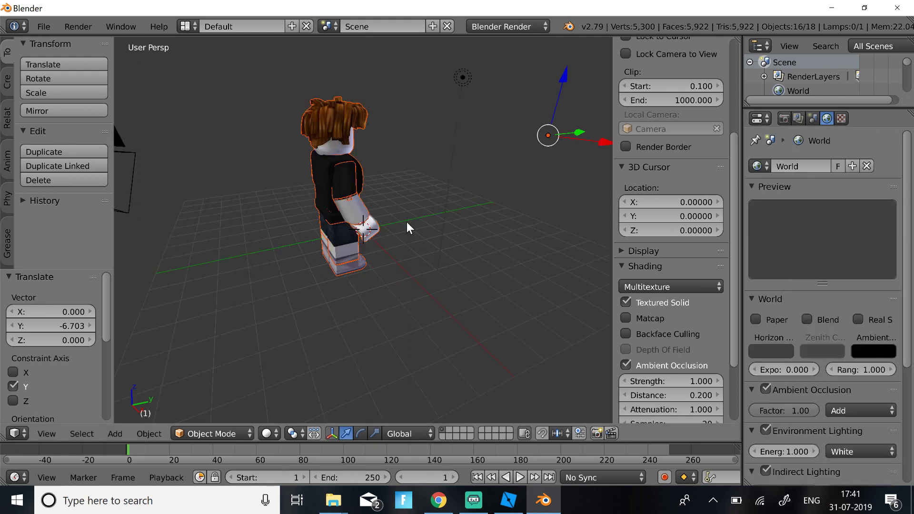
Step: Switch the 3D view to the camera view and widen the viewport
scroll(504, 241, down, 5)
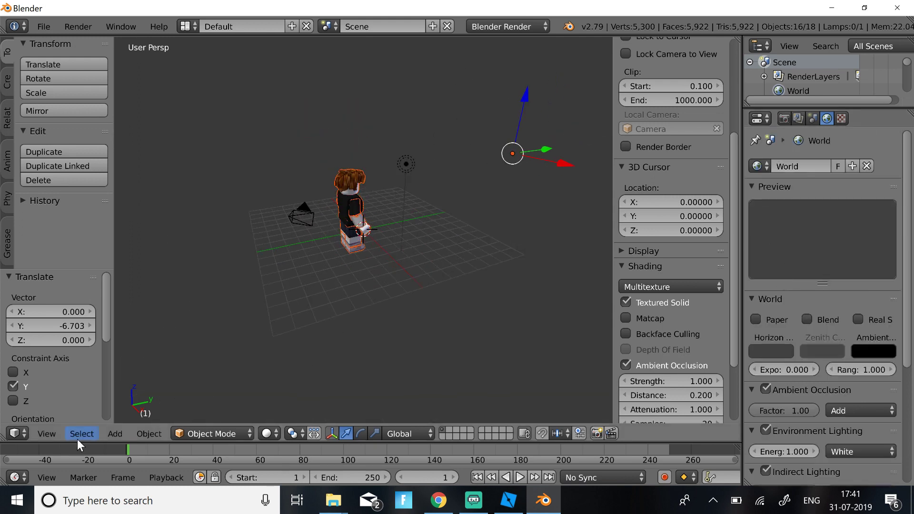
click(40, 431)
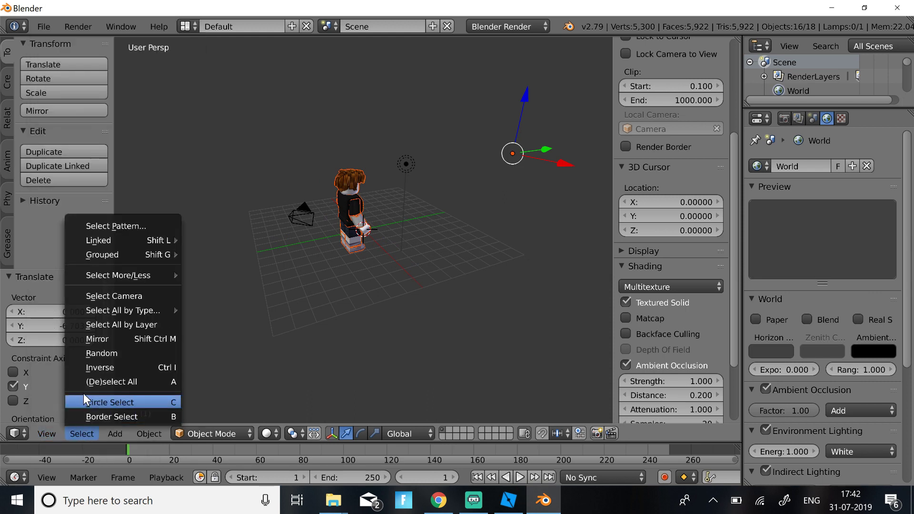
click(55, 381)
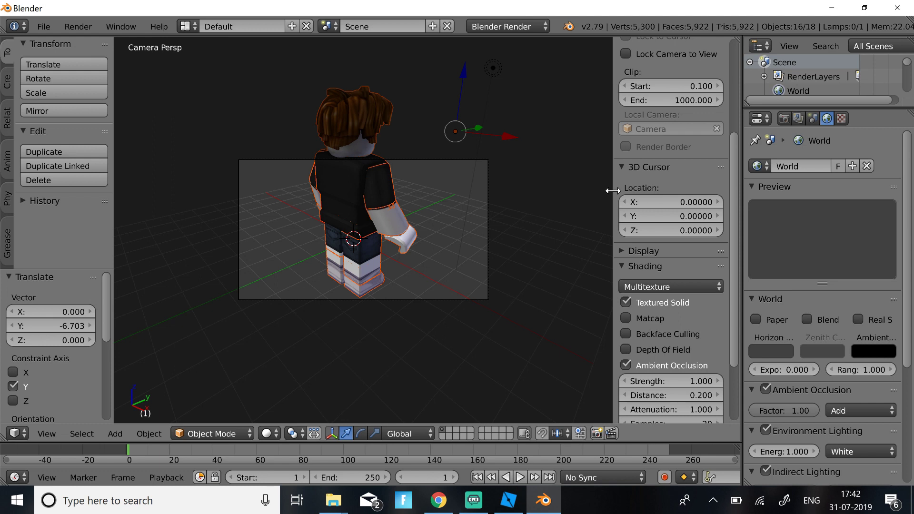
drag(614, 190, 709, 218)
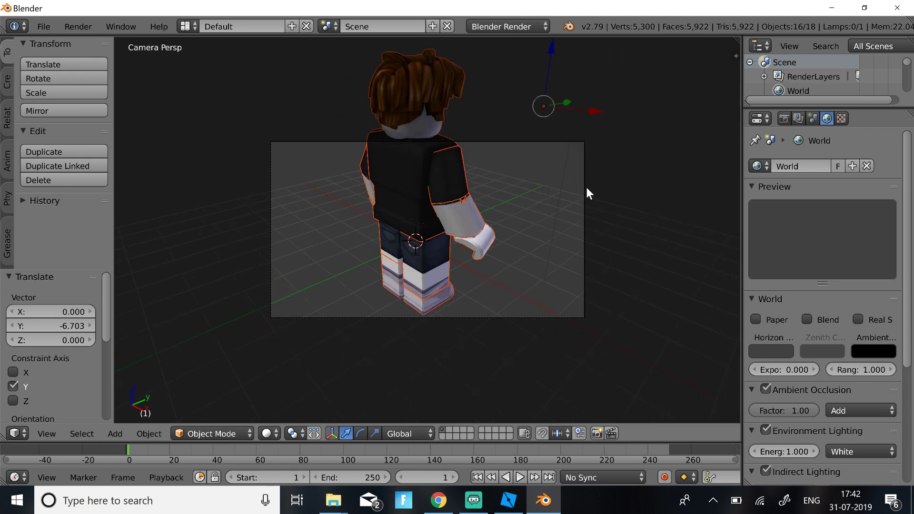
Step: Walk-navigate the camera with Shift+F so the front-facing avatar's head and torso fill the frame
key(shift+f)
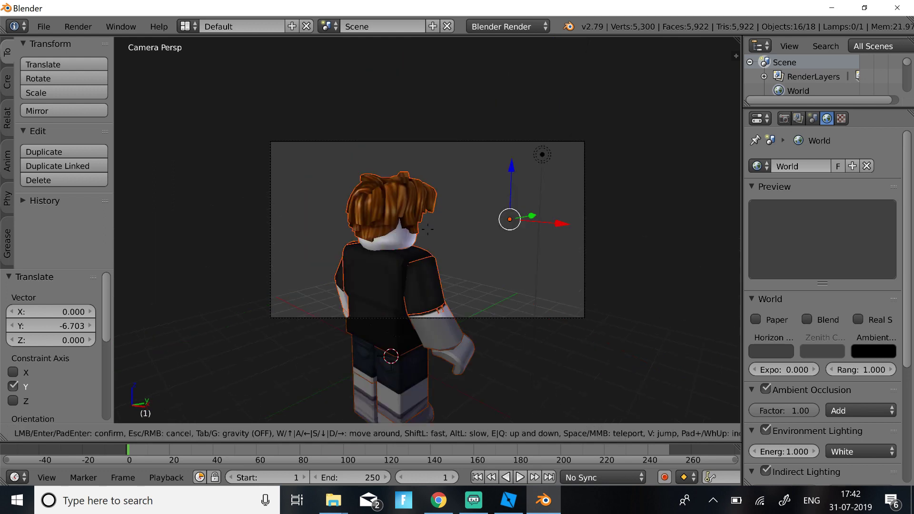
key(d)
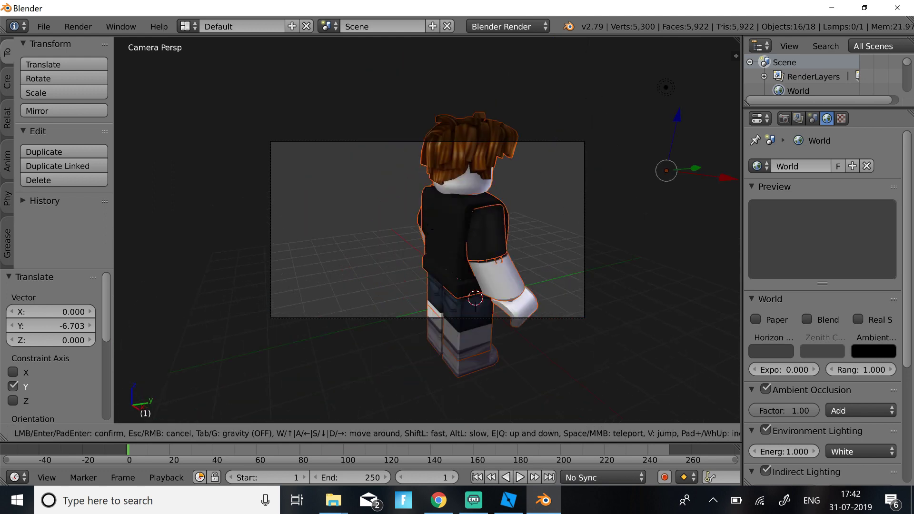
key(d)
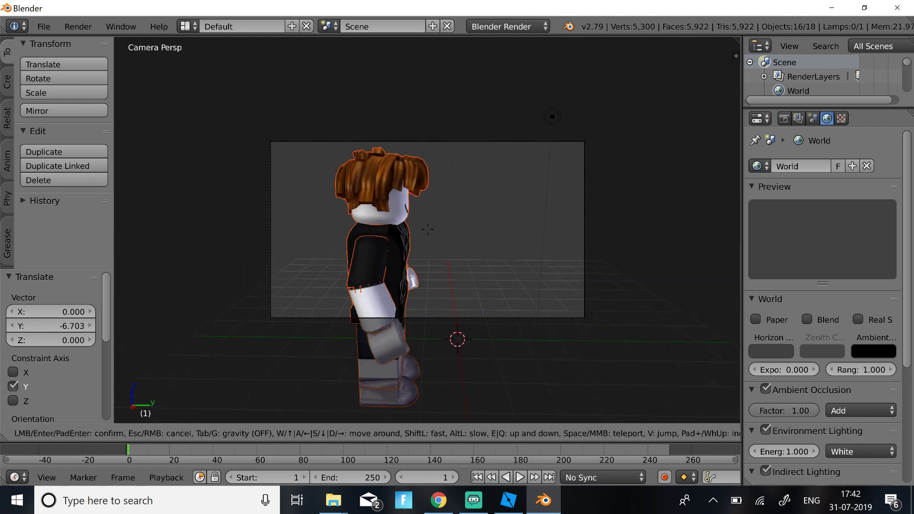
key(d)
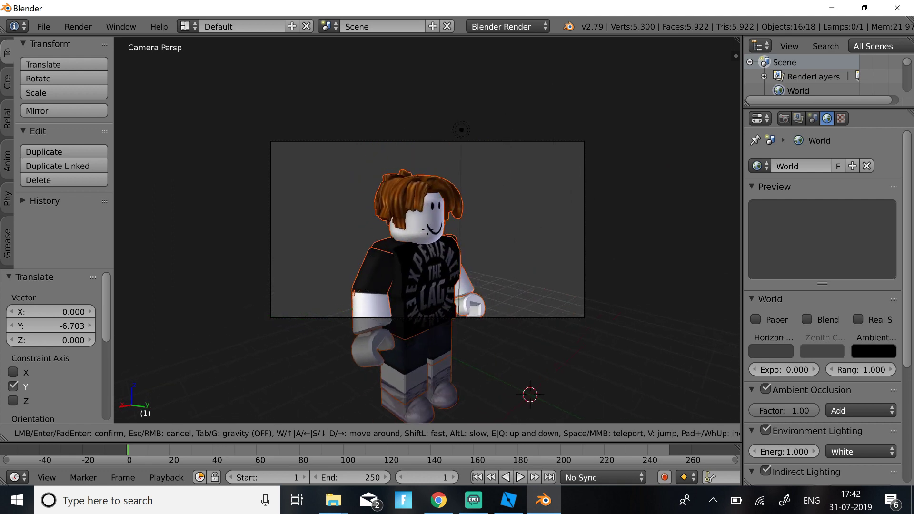
key(d)
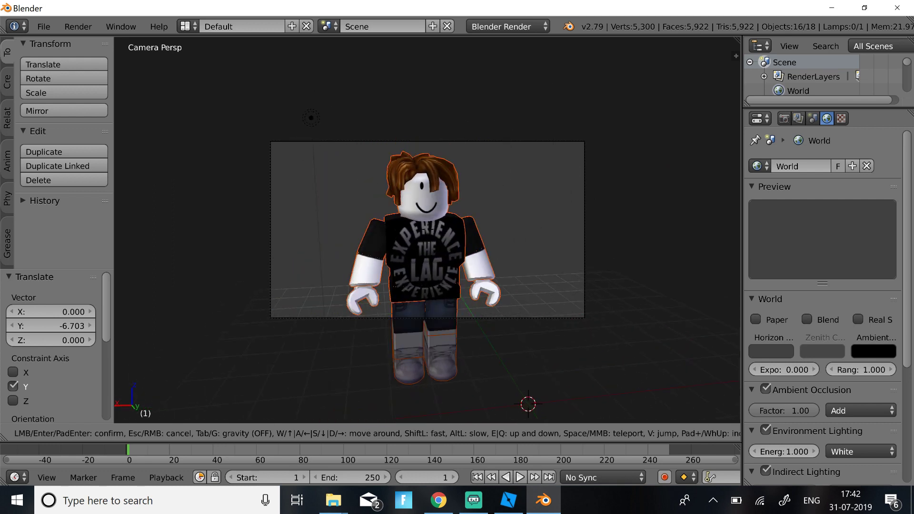
key(d)
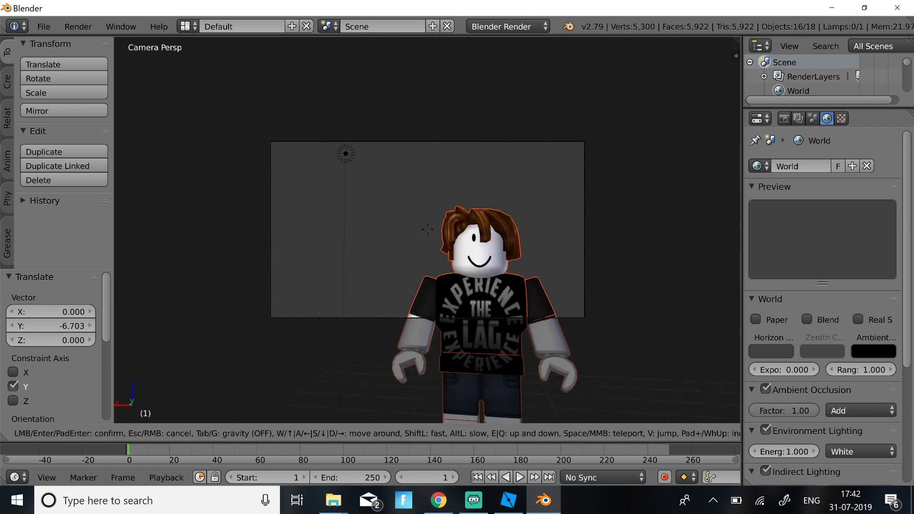
key(d)
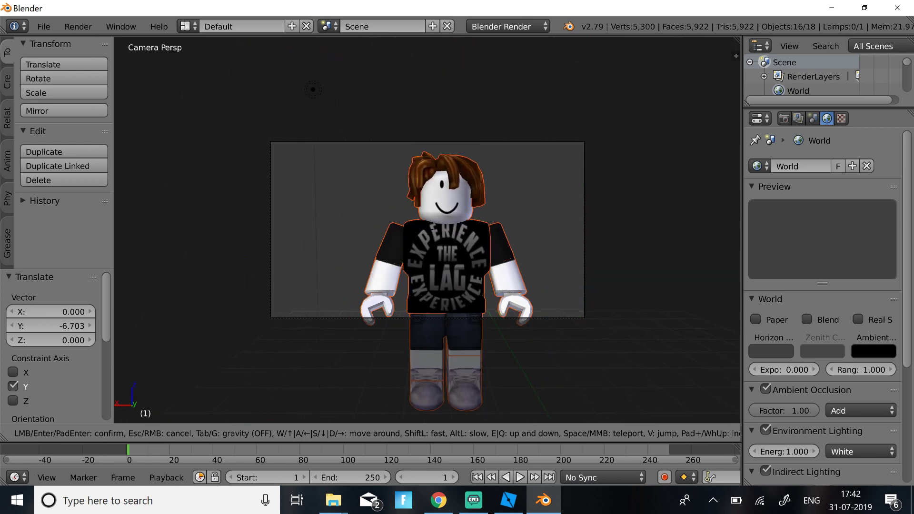
key(w)
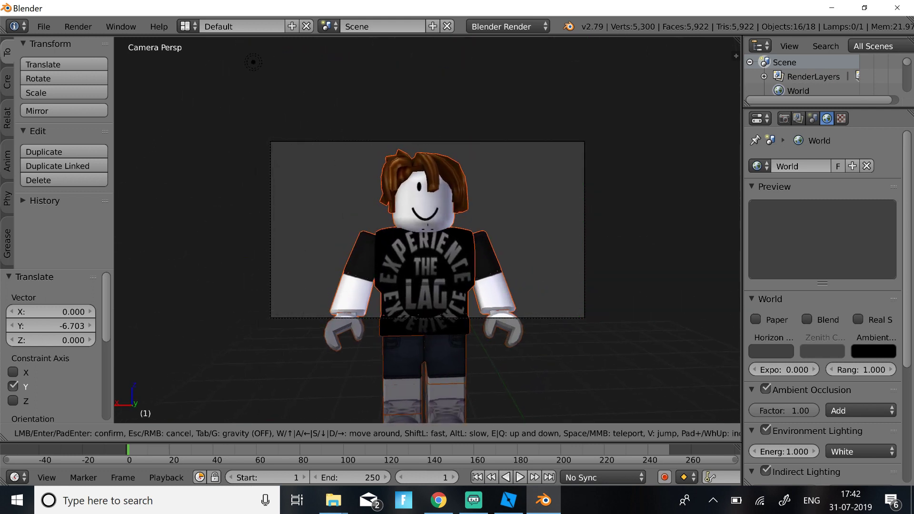
key(e)
key(q)
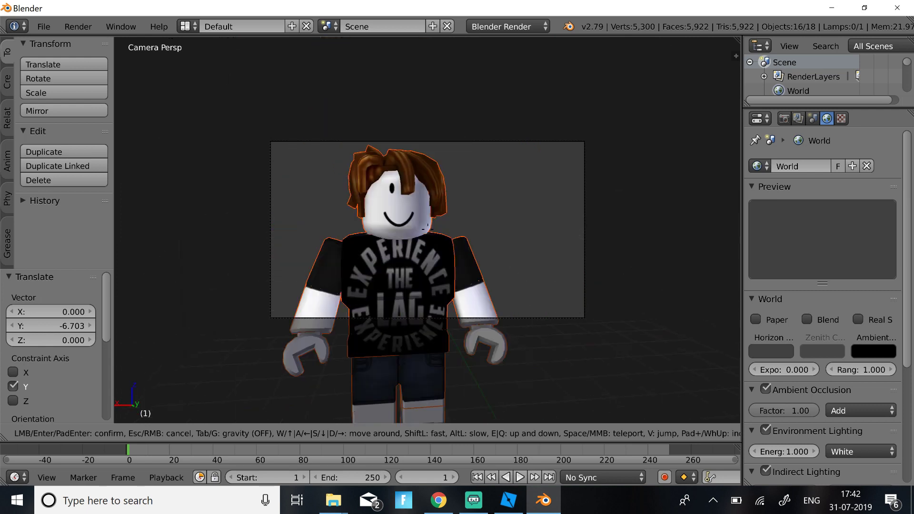
key(a)
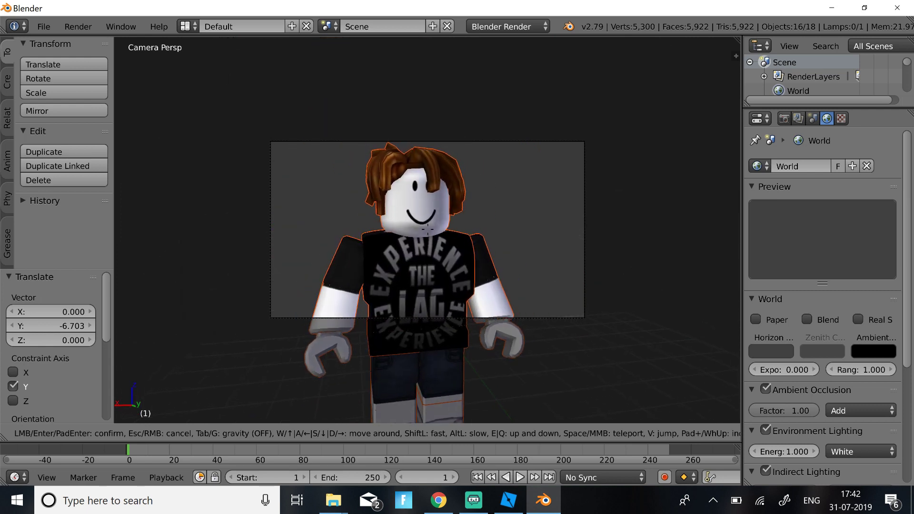
key(w)
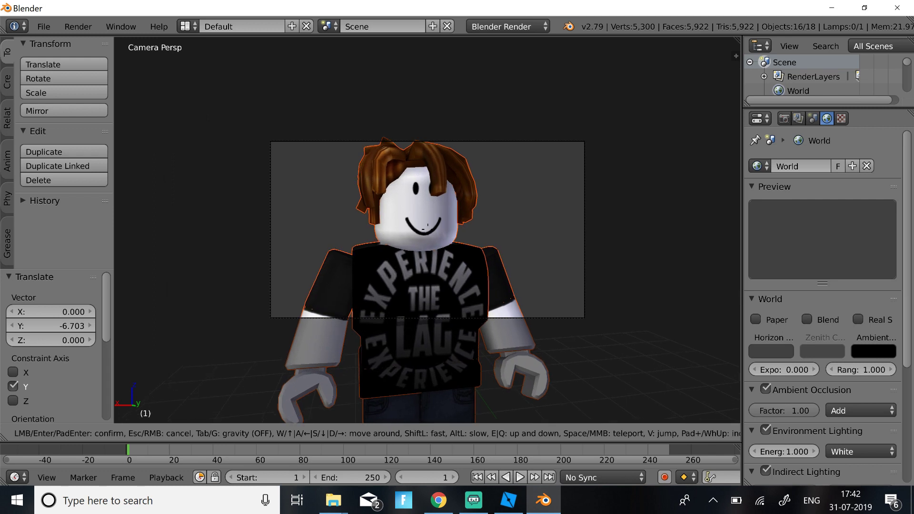
key(s)
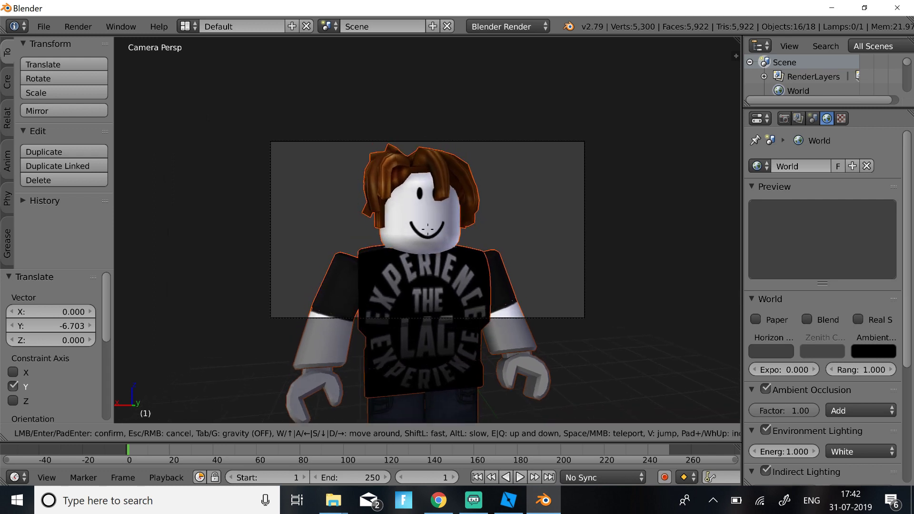
key(Return)
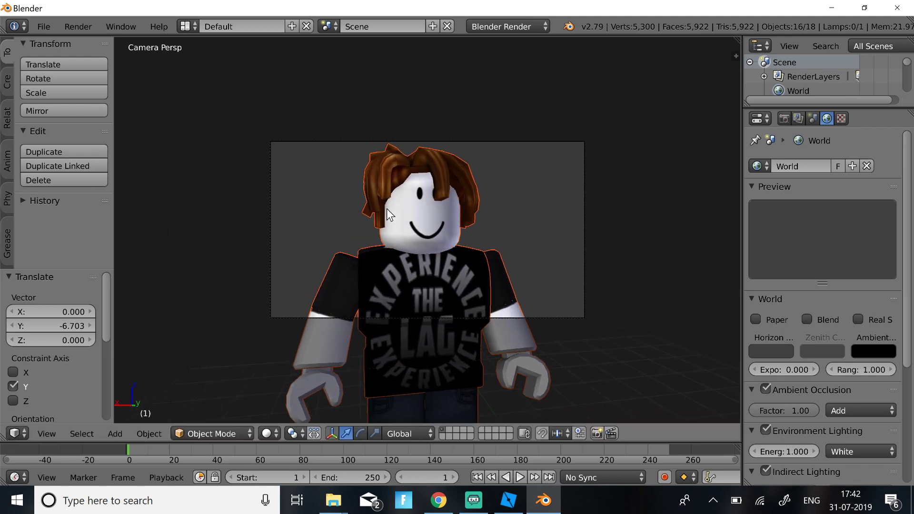
Step: Render the camera's close-up of the avatar's head and torso from the Render tab
click(783, 119)
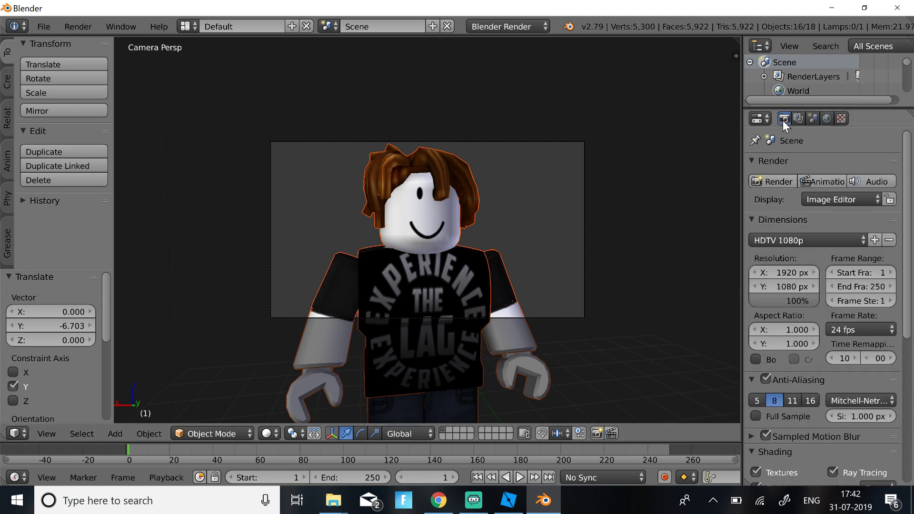
click(773, 181)
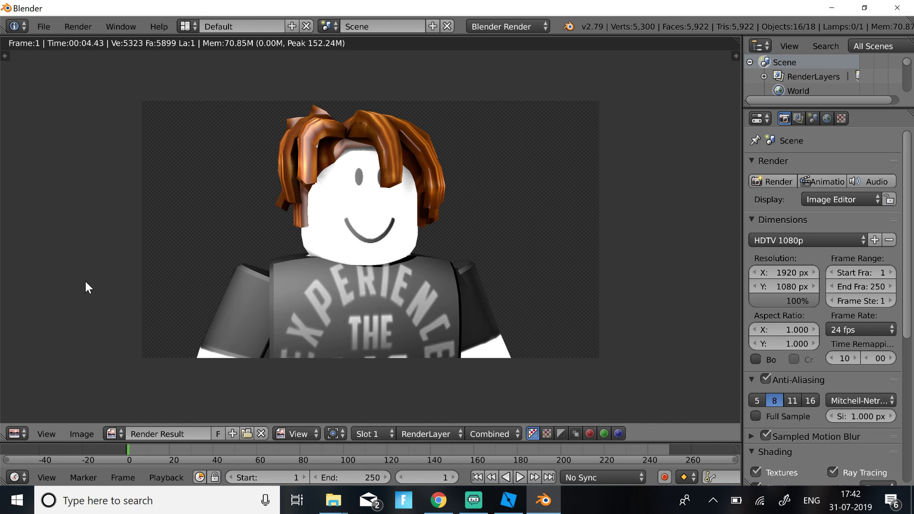
click(90, 435)
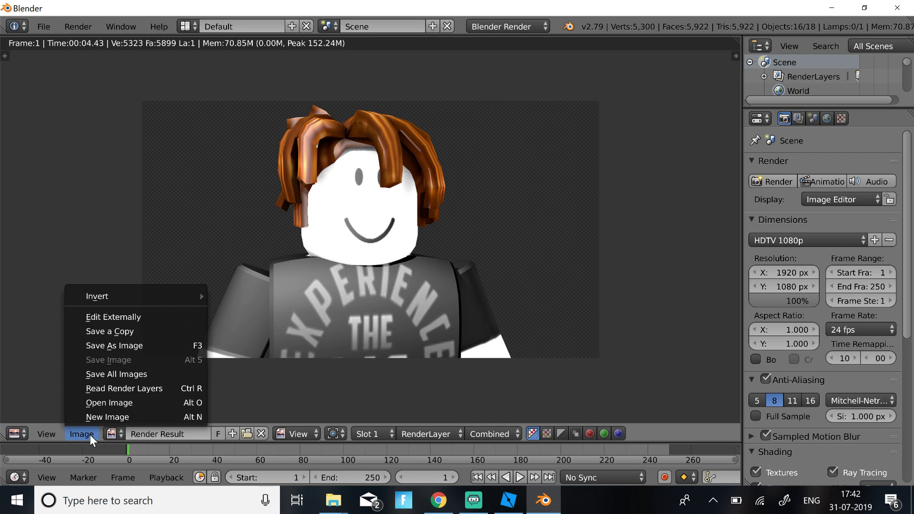
Step: Point Blender's Save As Image dialog at the copied YouTube thumbnails folder path
click(108, 346)
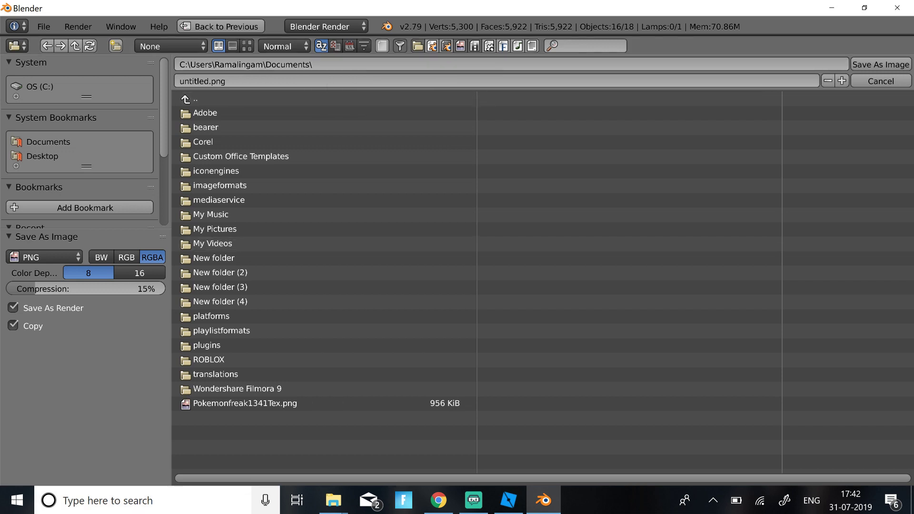
click(136, 502)
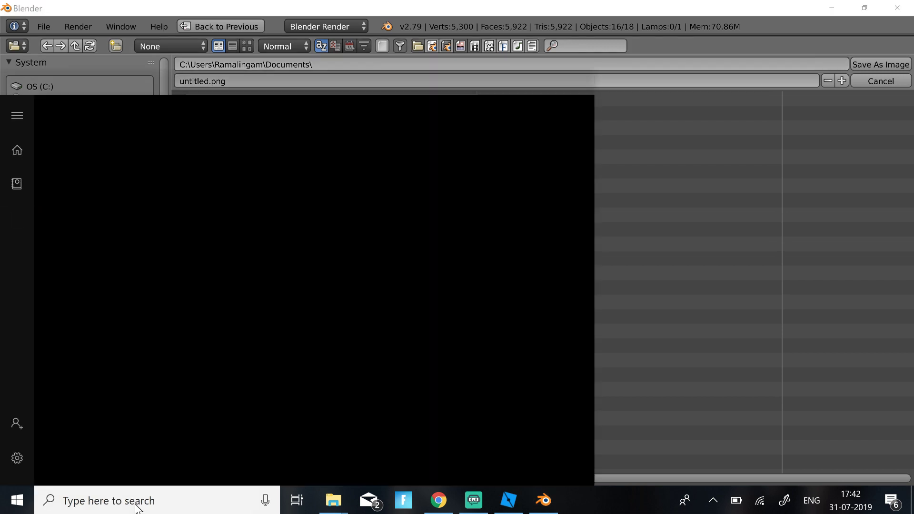
text(thumb)
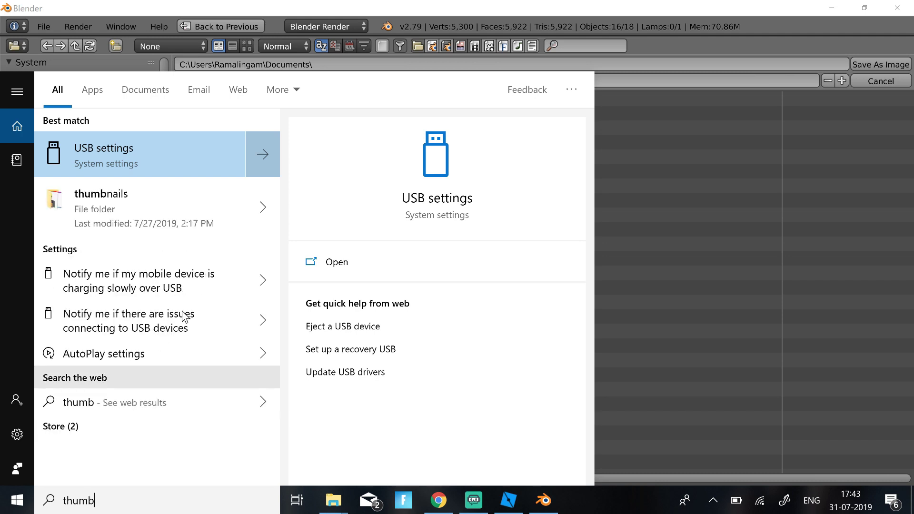
right_click(172, 209)
click(198, 244)
click(361, 62)
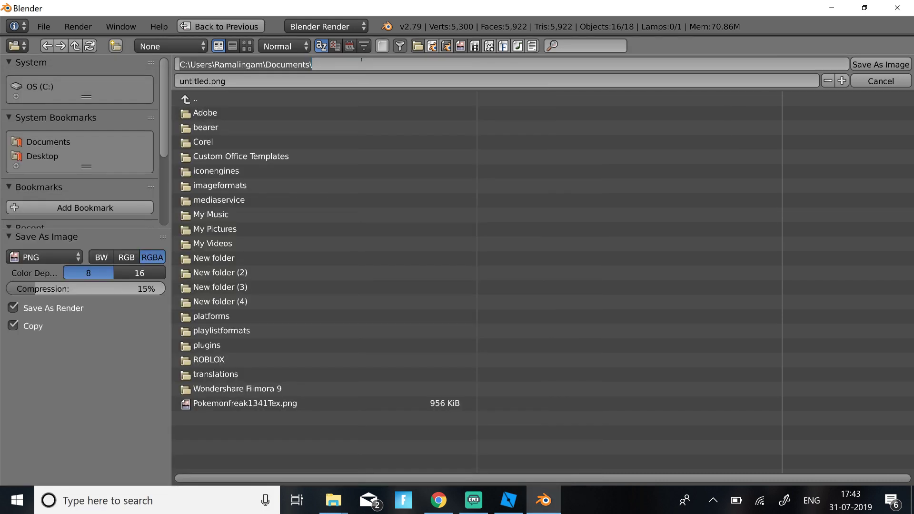
key(ctrl+v)
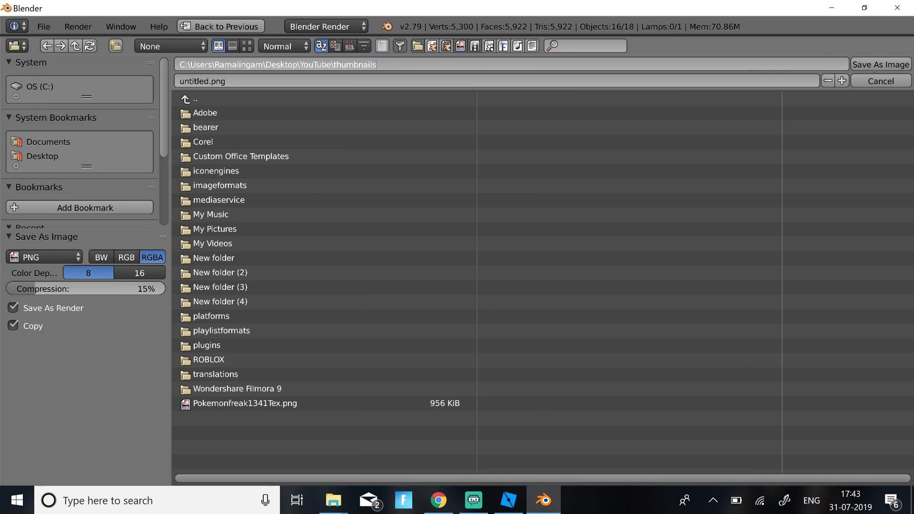
key(Return)
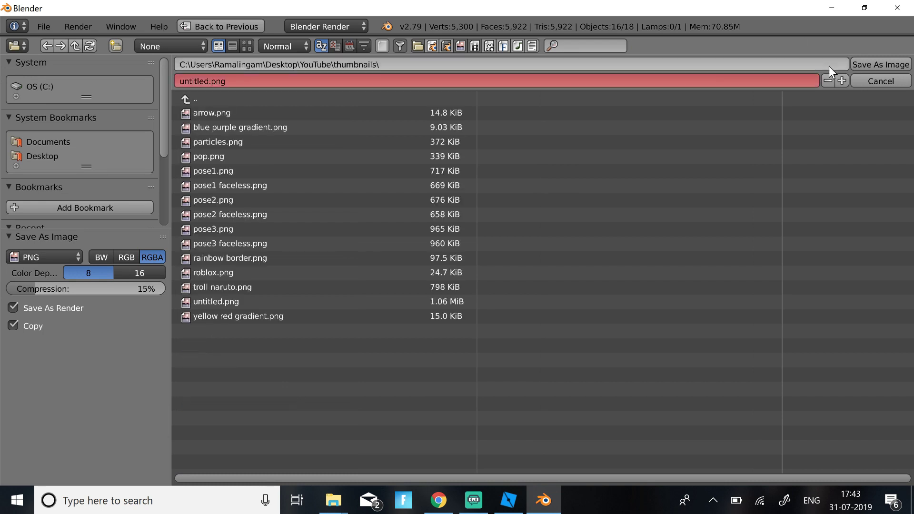
Step: Save the render as lag.png, then minimize Blender and launch Paint.net
click(207, 81)
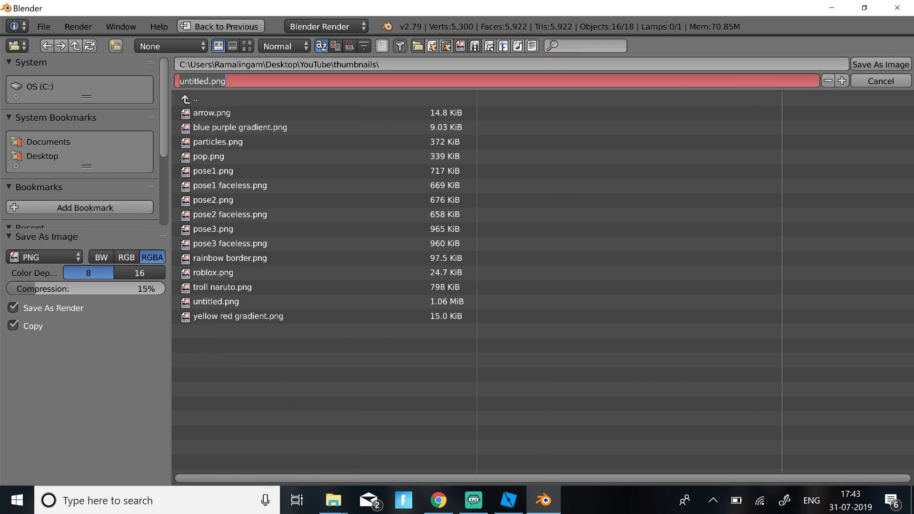
key(Home)
key(ctrl+shift+Right)
text(laf)
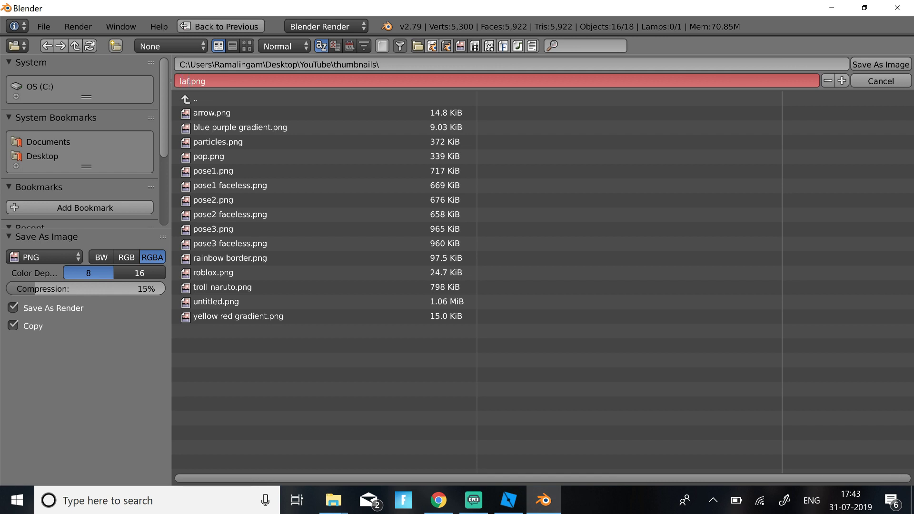
key(BackSpace)
text(g)
key(Return)
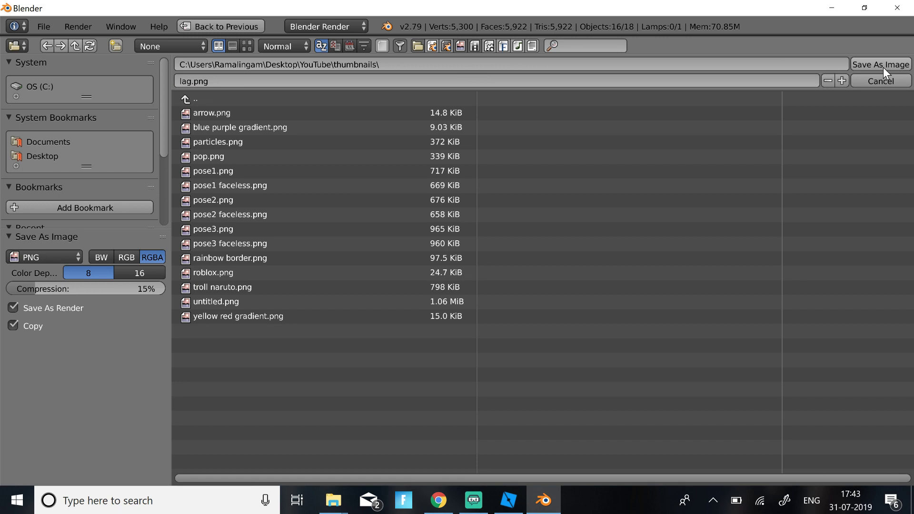
click(883, 67)
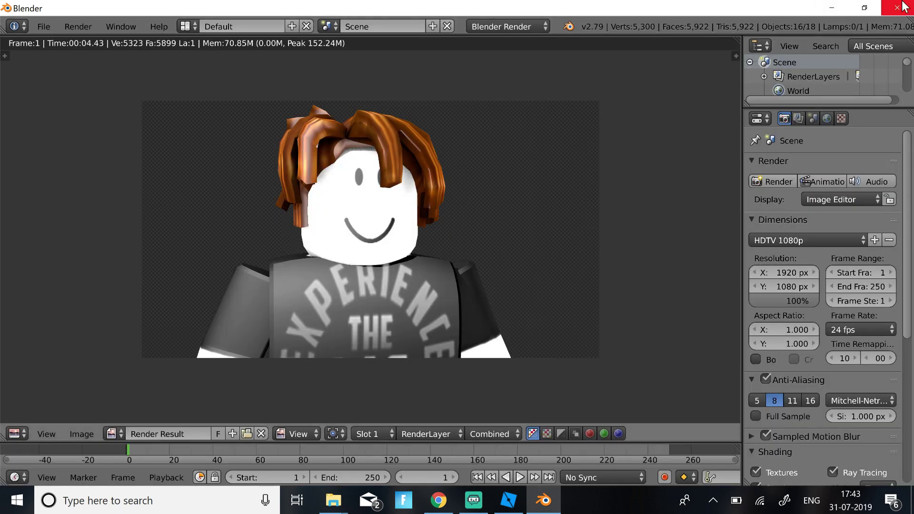
click(833, 7)
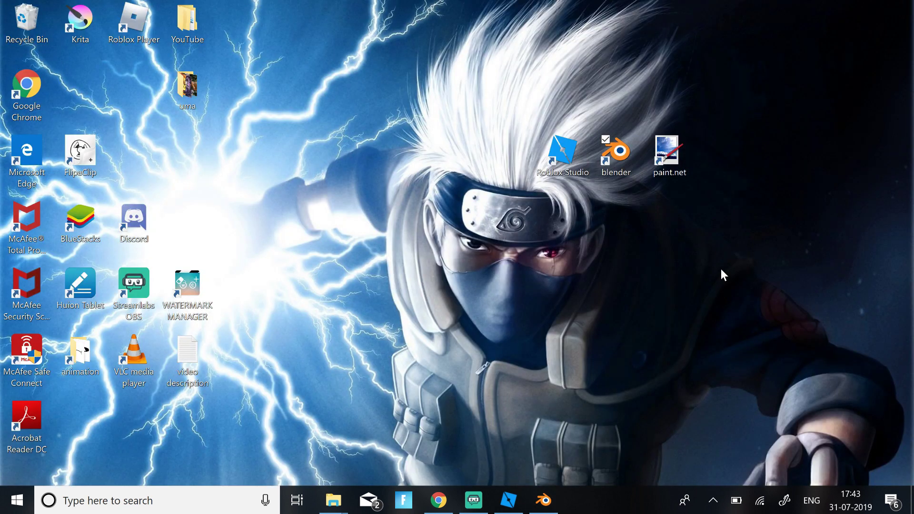
click(682, 161)
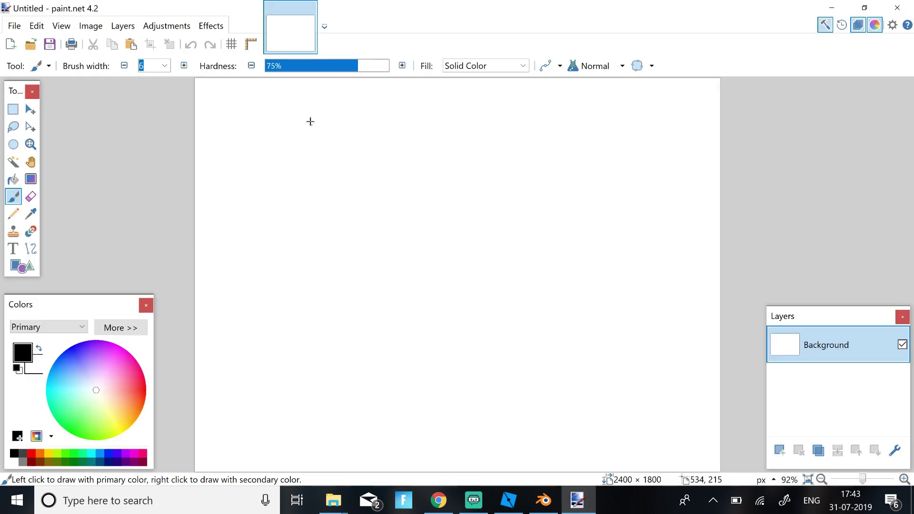
Step: Create a new 500 × 500 pixel image in Paint.net
click(11, 44)
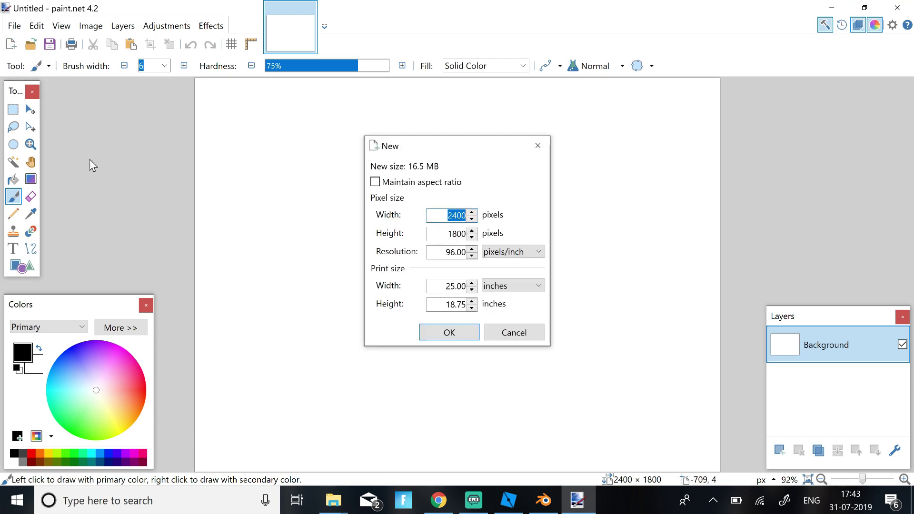
key(BackSpace)
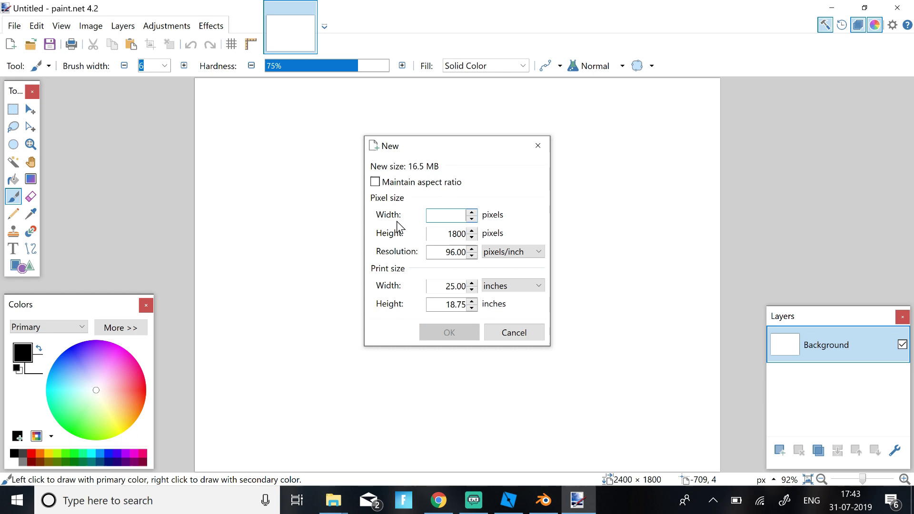
text(500)
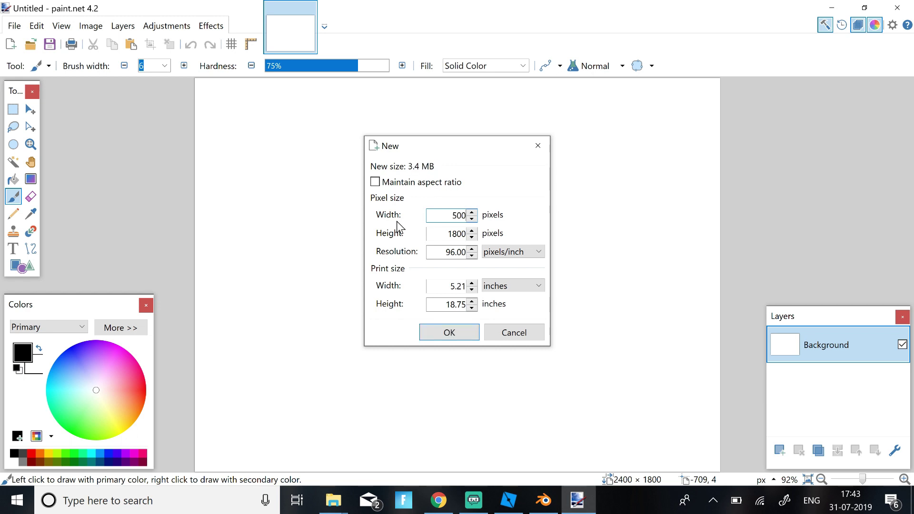
drag(452, 233, 427, 234)
text(5)
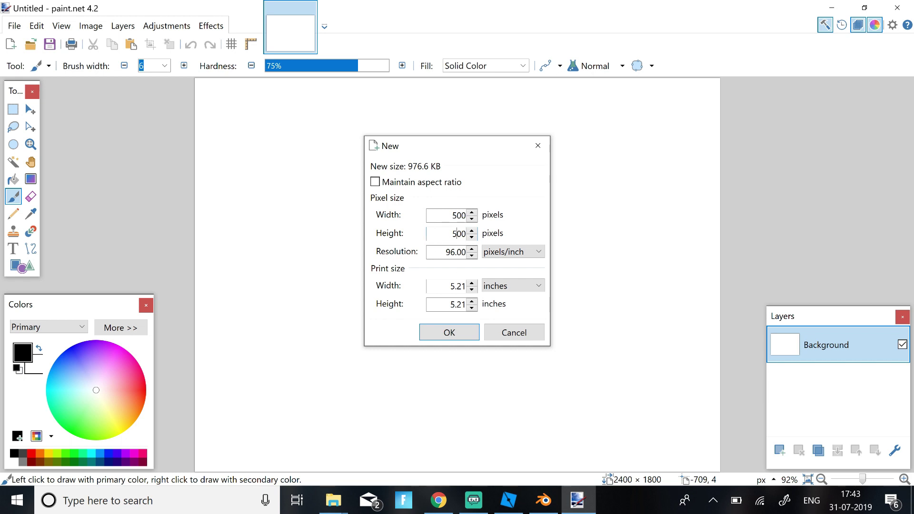
click(447, 334)
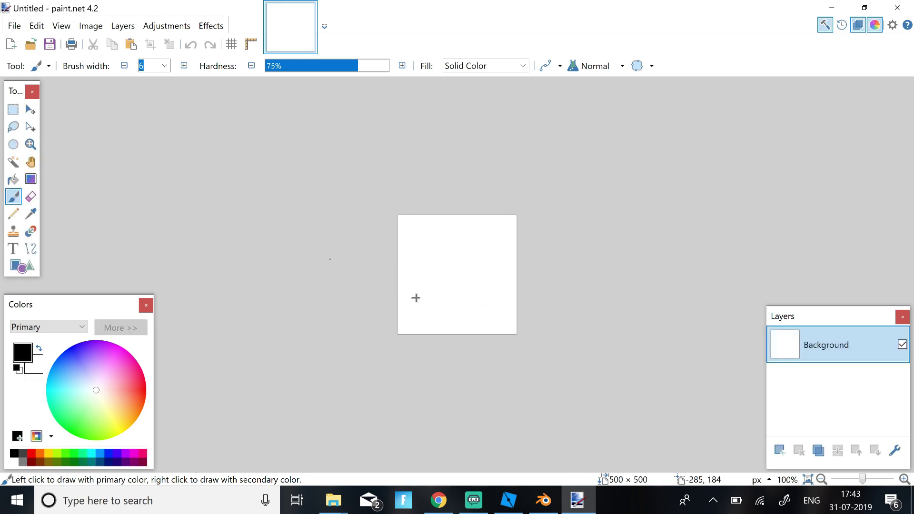
Step: Zoom the canvas to 300% and add a transparent Layer 2 above the Background
click(904, 479)
click(904, 480)
click(904, 479)
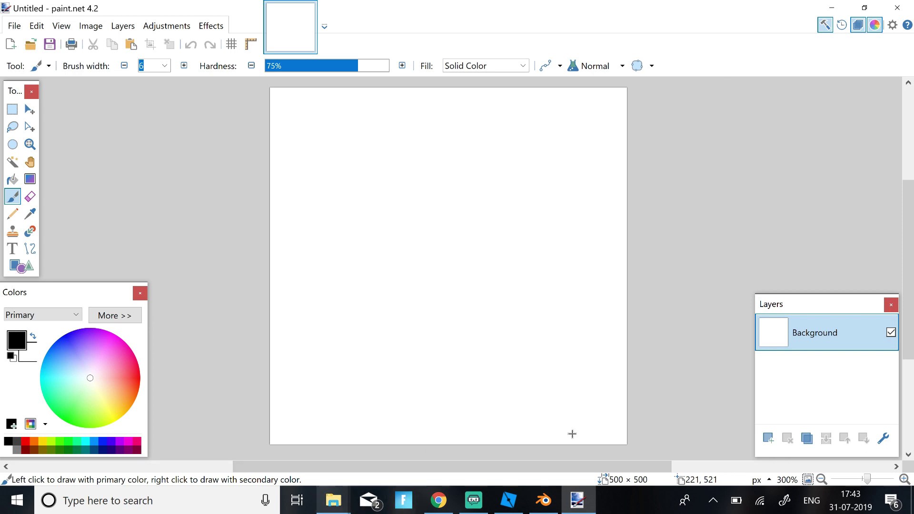
click(768, 439)
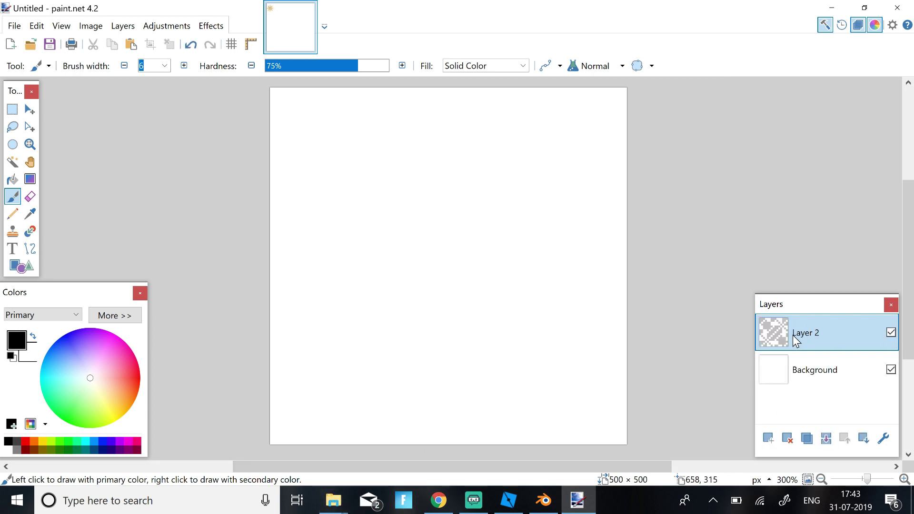
Step: Close the duplicate recordings Explorer window and bring the other one forward
mouse_move(336, 497)
mouse_move(358, 425)
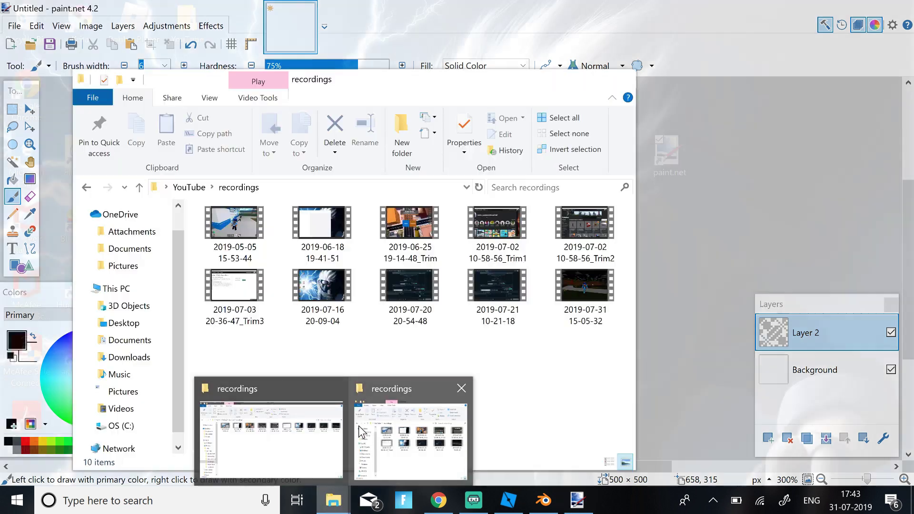
click(461, 388)
mouse_move(325, 431)
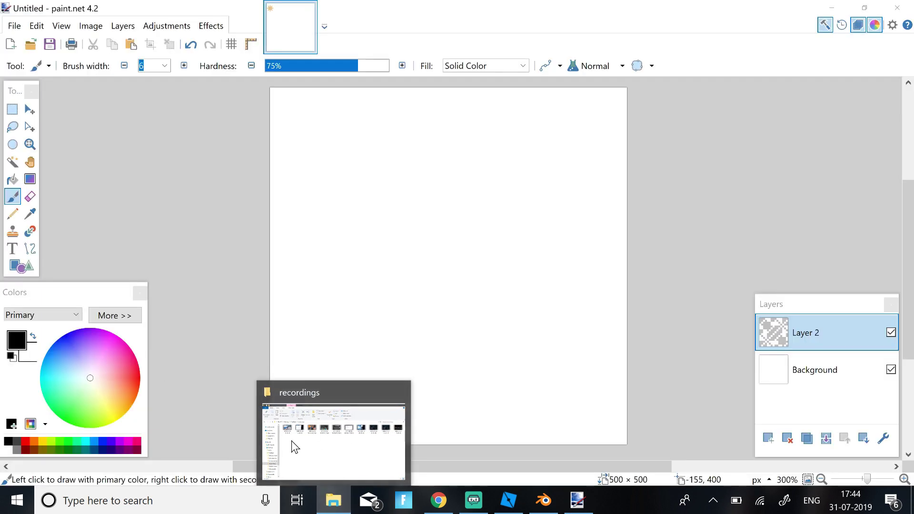
click(325, 457)
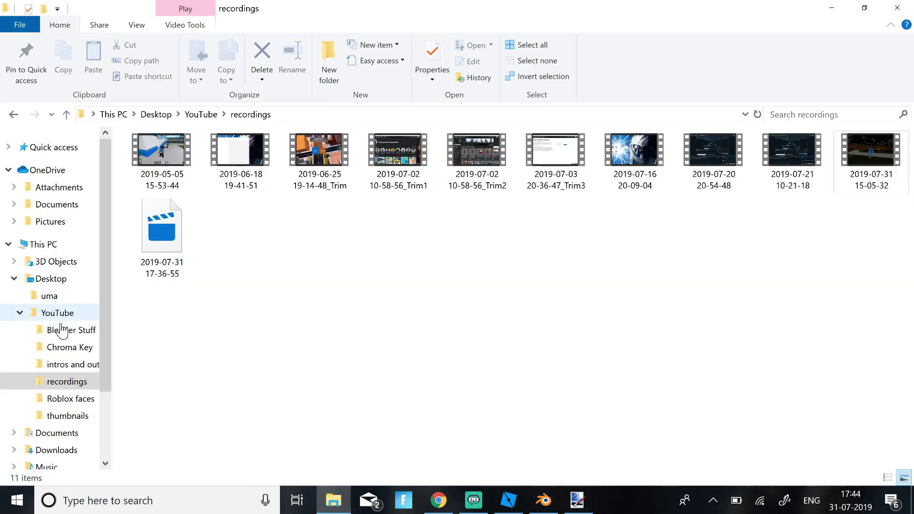
Step: Copy lag.png from YouTube > thumbnails and return to Paint.net
double_click(57, 314)
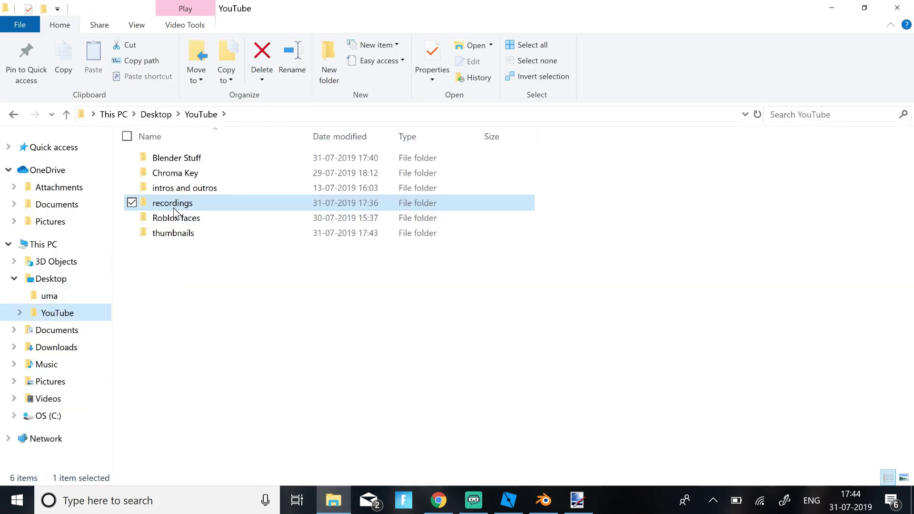
double_click(181, 234)
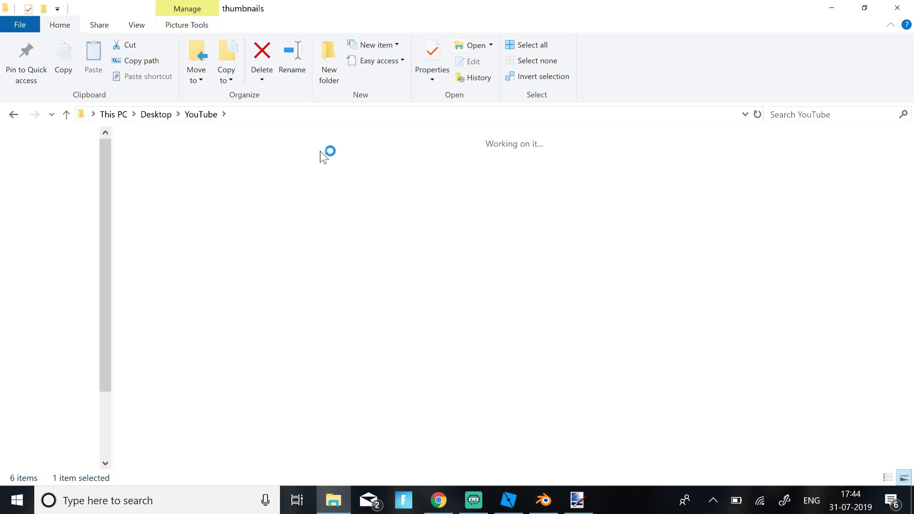
right_drag(308, 182, 311, 179)
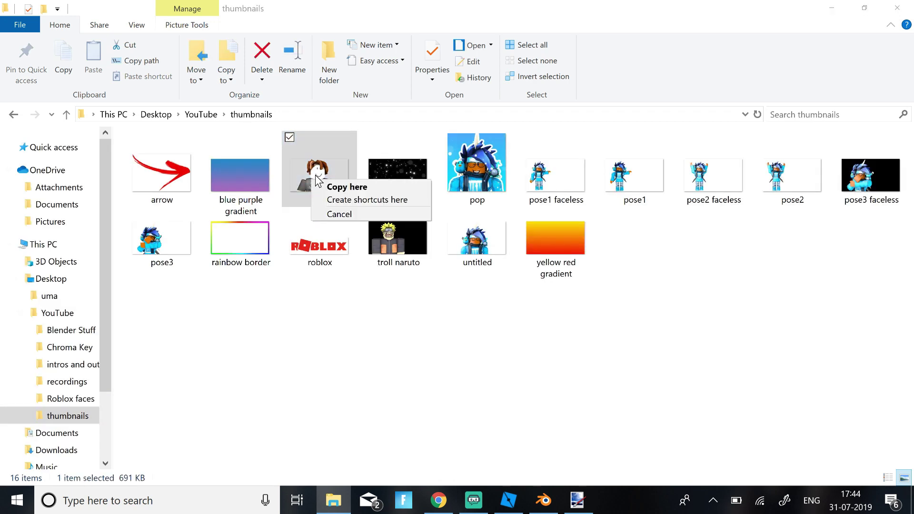
click(317, 213)
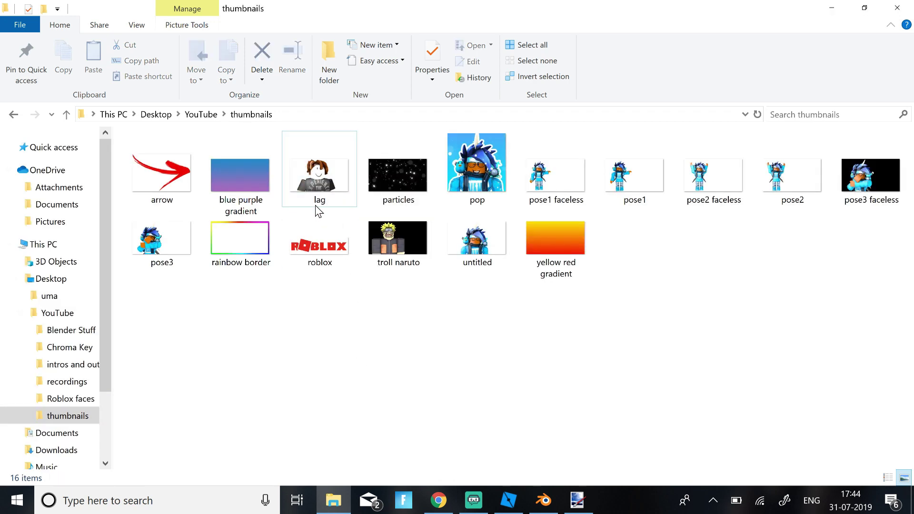
right_click(315, 174)
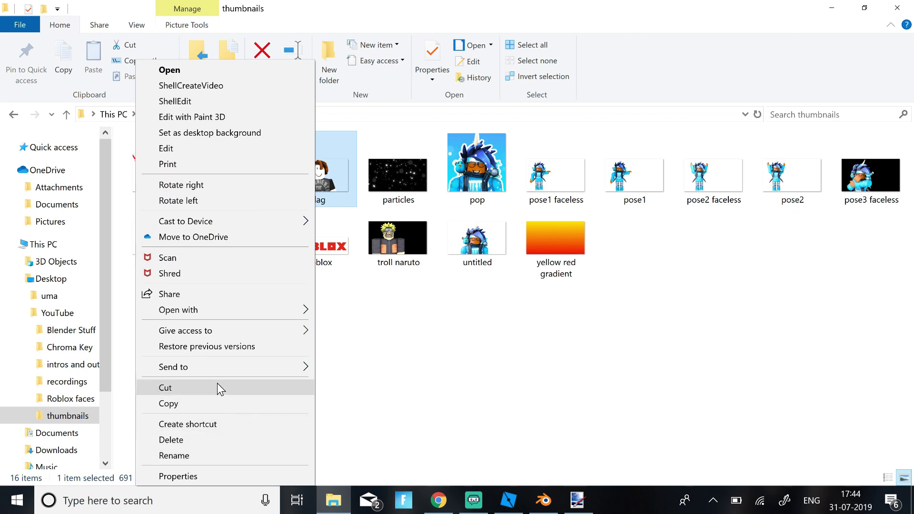
click(225, 404)
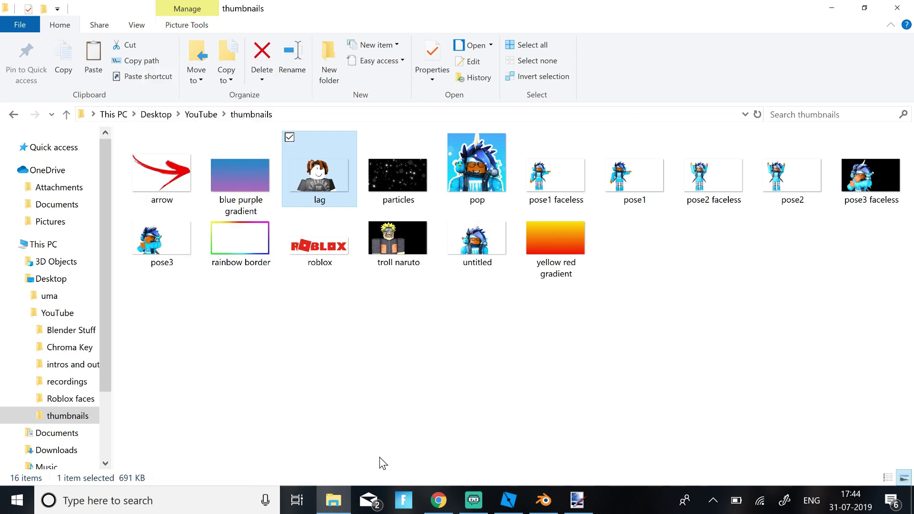
click(576, 499)
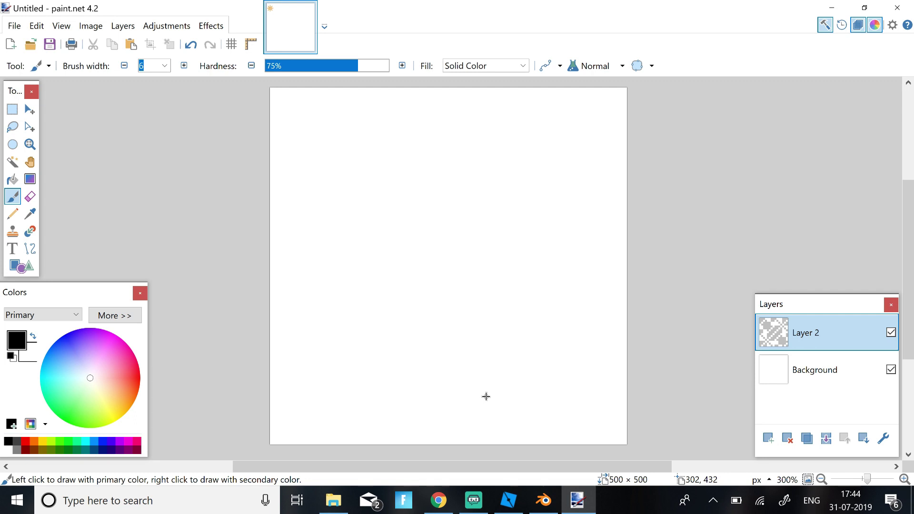
Step: Paste the avatar into Layer 2 keeping canvas size, and scale it down onto the canvas
key(ctrl+v)
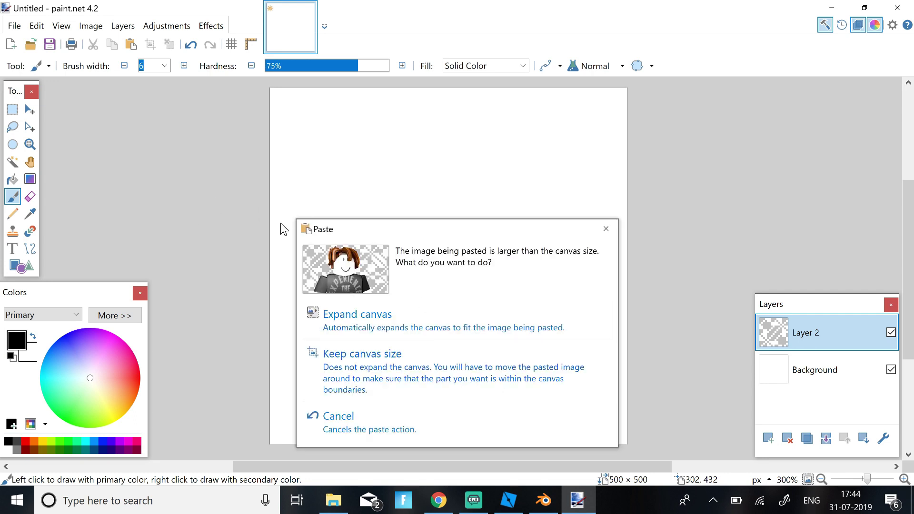
click(355, 365)
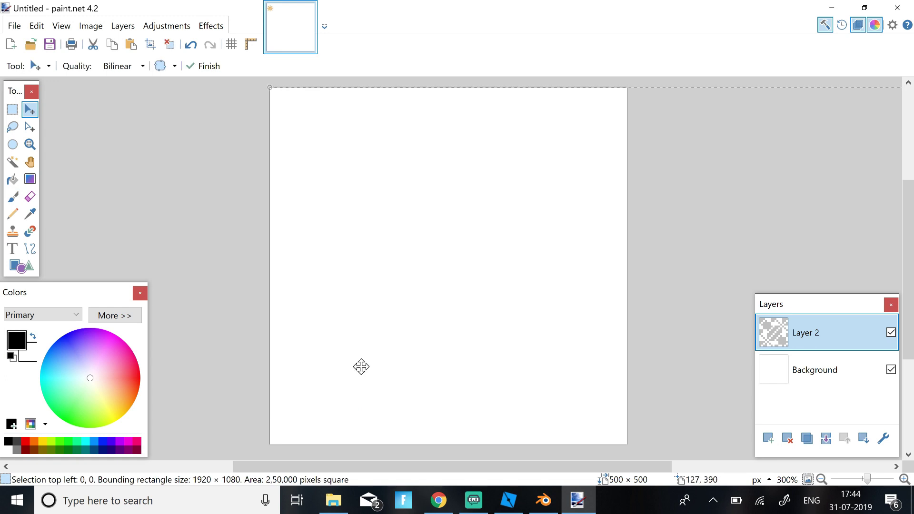
drag(397, 218, 616, 213)
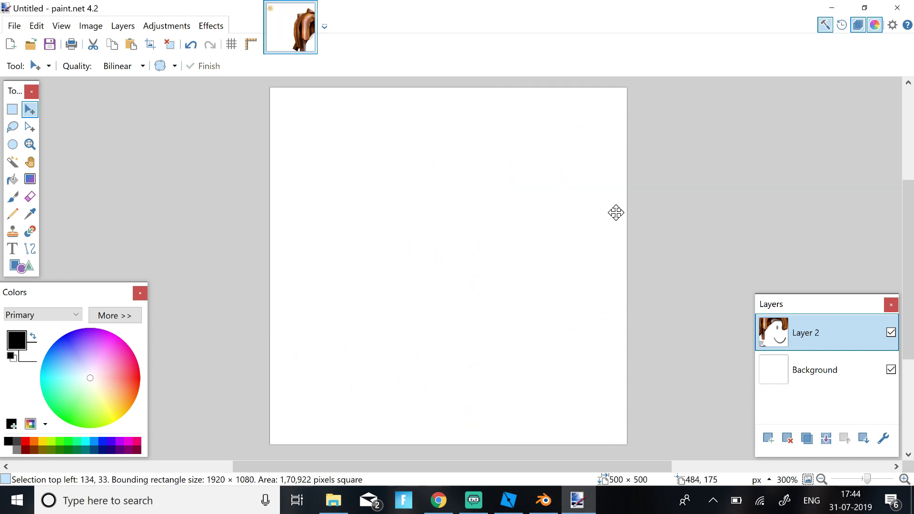
drag(362, 112, 394, 154)
drag(432, 201, 274, 90)
drag(516, 287, 353, 326)
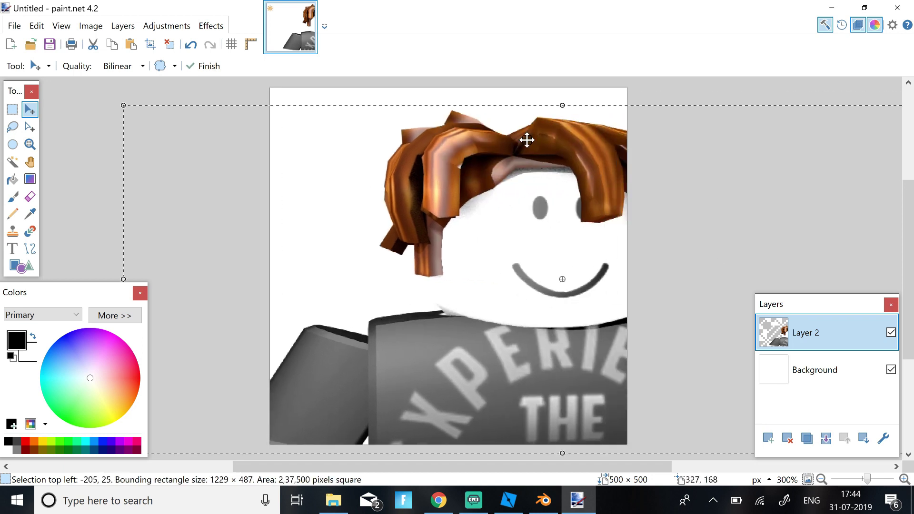
drag(121, 103, 590, 246)
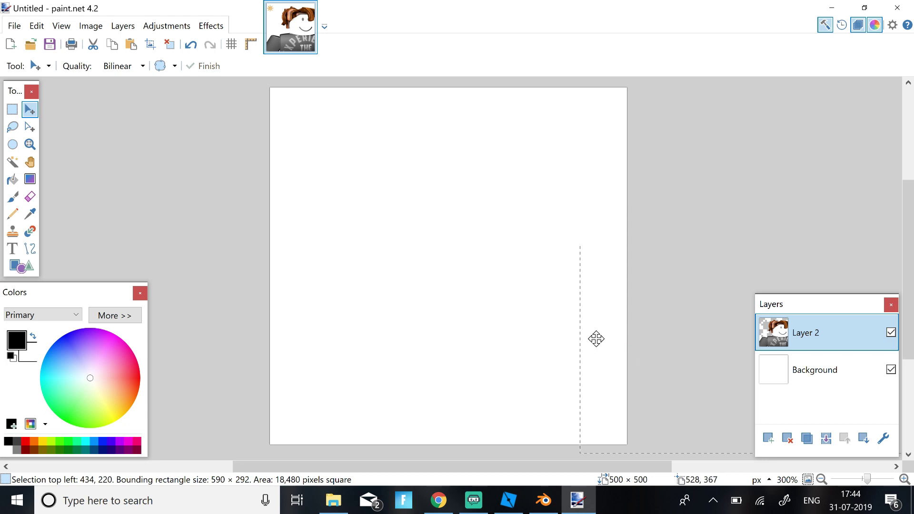
drag(595, 338, 320, 340)
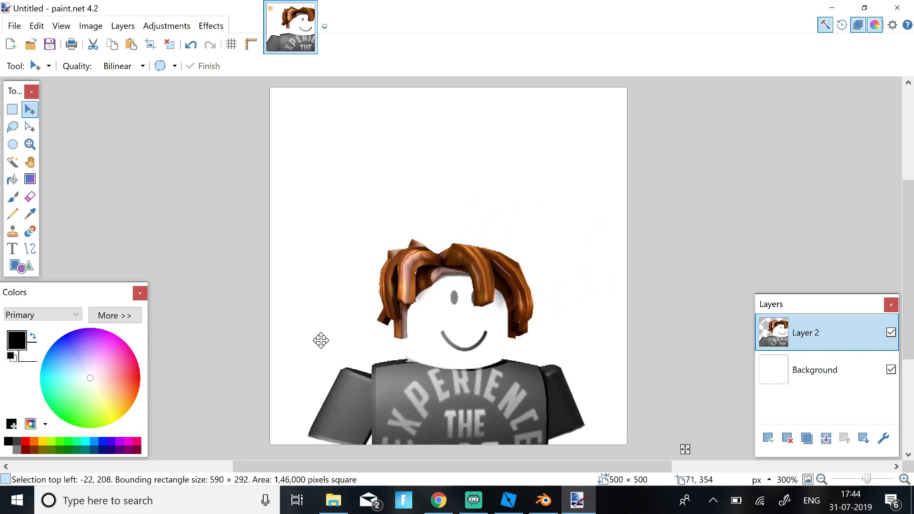
Step: Stretch and widen the avatar so head and torso fill the canvas, then commit and deselect
drag(466, 235, 466, 184)
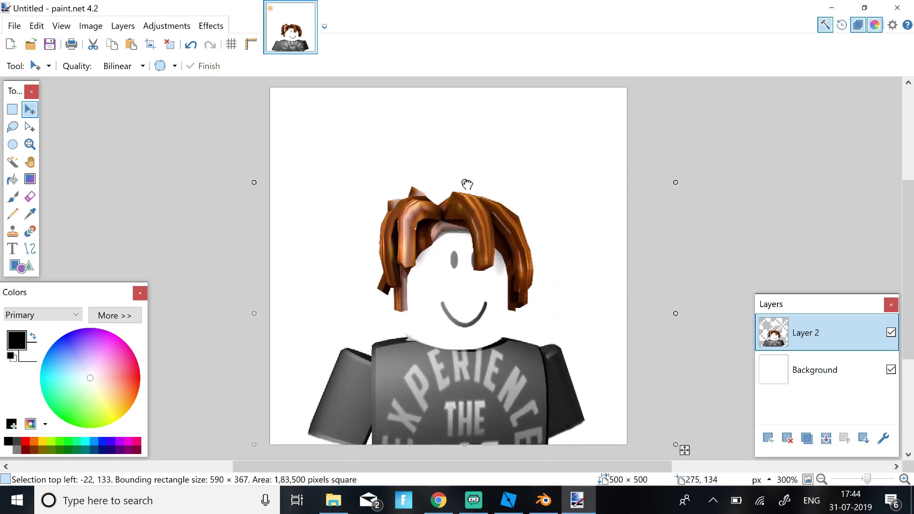
drag(677, 301, 714, 320)
mouse_move(524, 348)
mouse_down()
mouse_move(502, 338)
mouse_move(510, 343)
mouse_up()
drag(470, 187, 467, 168)
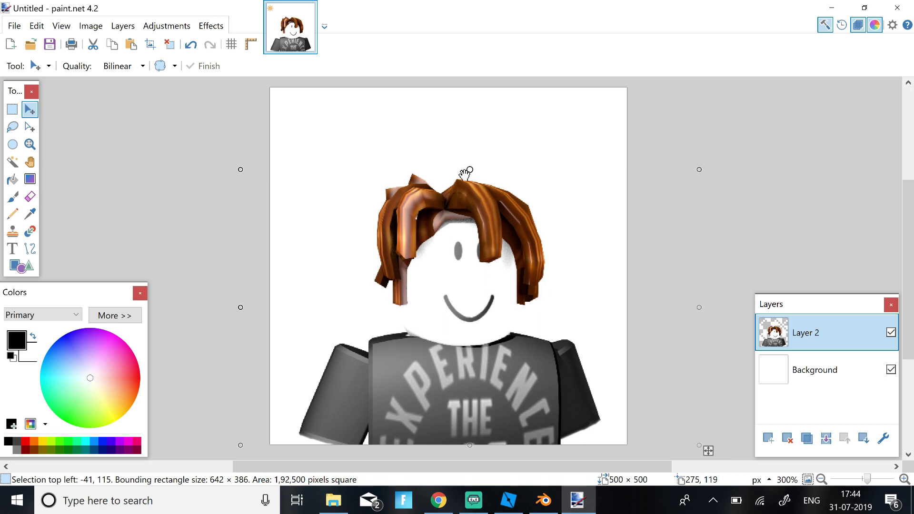
drag(241, 307, 220, 307)
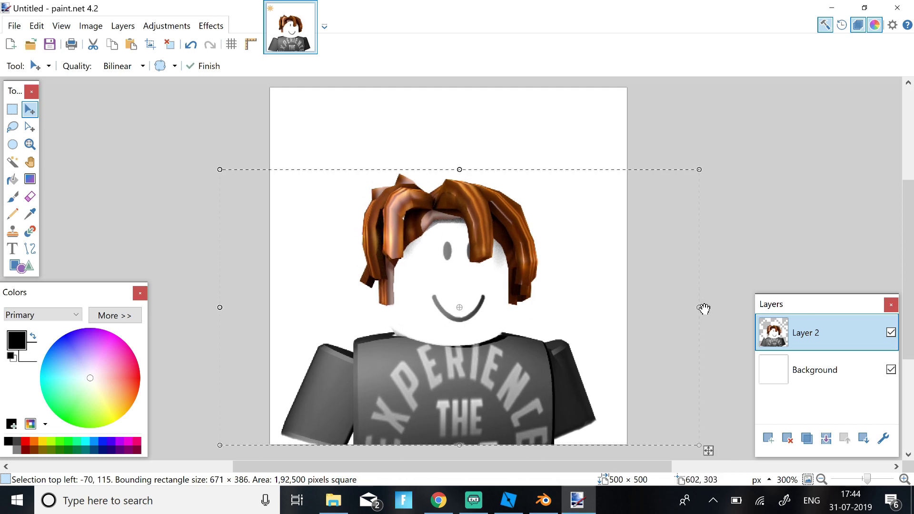
drag(707, 313, 718, 309)
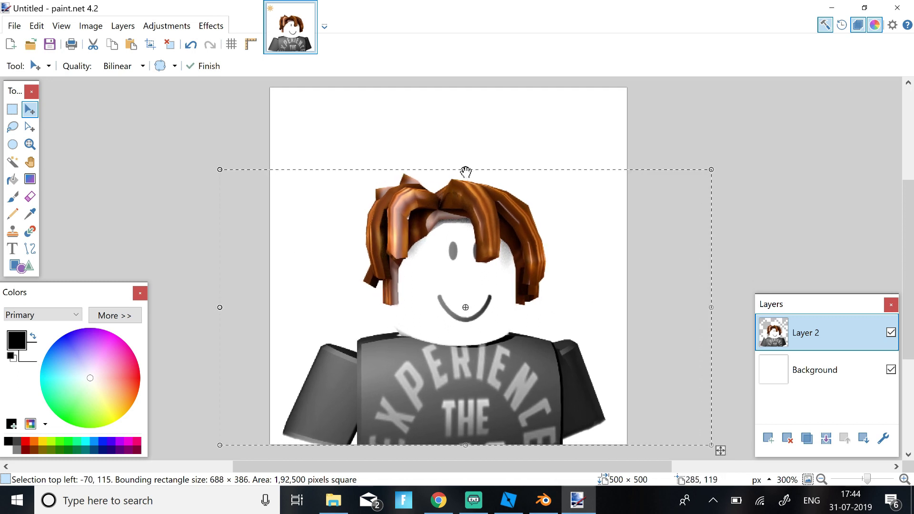
drag(465, 171, 466, 159)
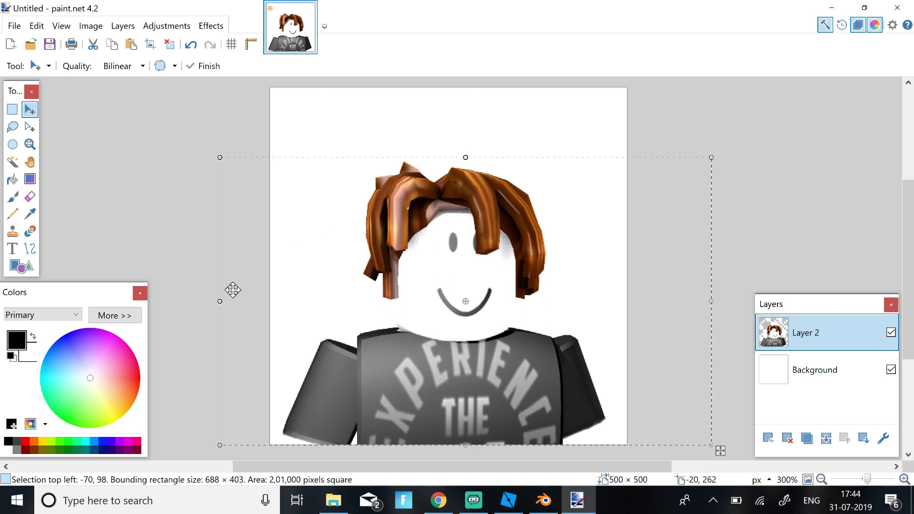
drag(221, 302, 213, 302)
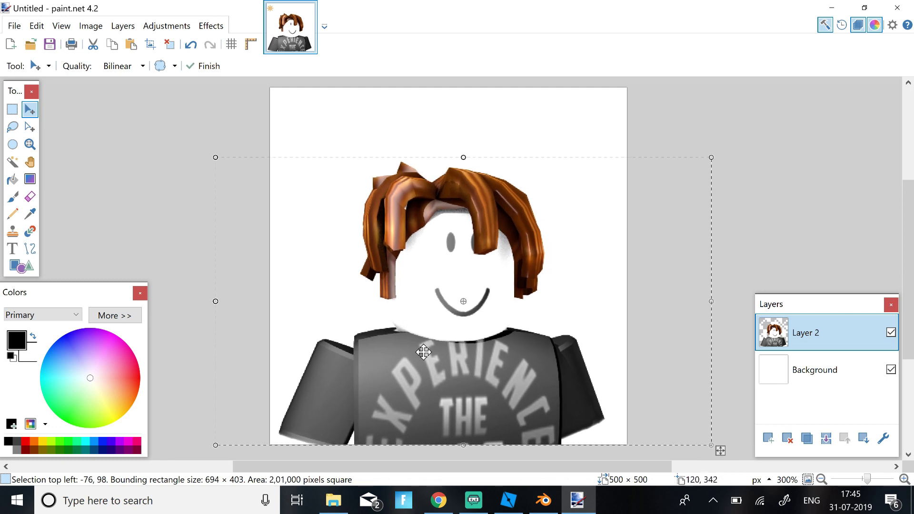
key(Return)
drag(435, 356, 438, 355)
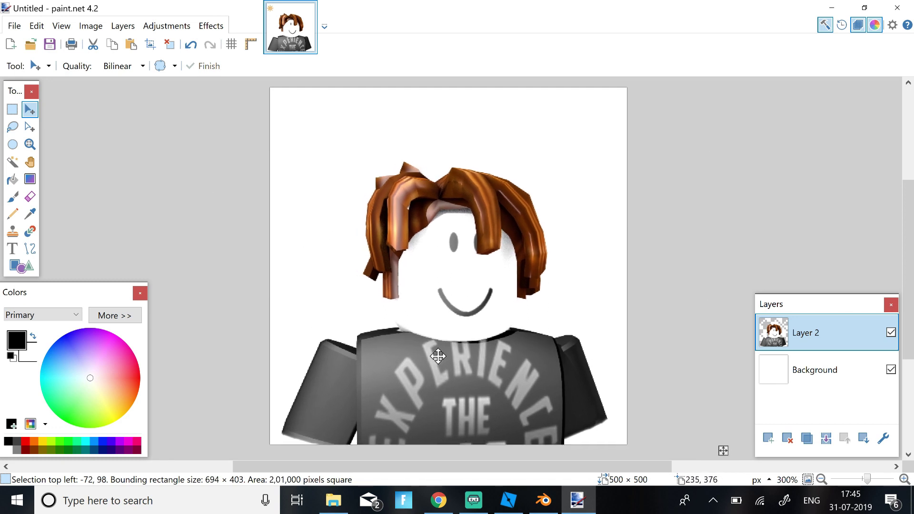
key(ctrl+d)
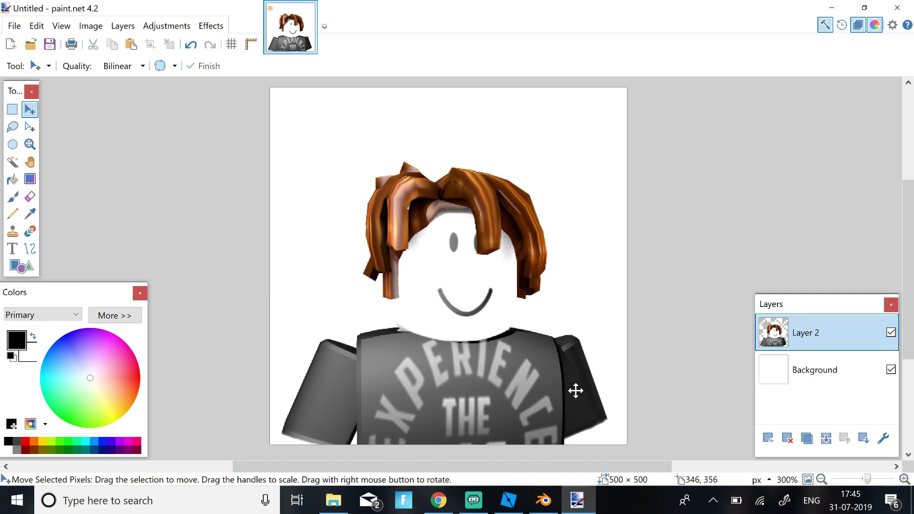
Step: Try a grey-to-white gradient on the Background with grey as primary colour, then undo it
click(777, 376)
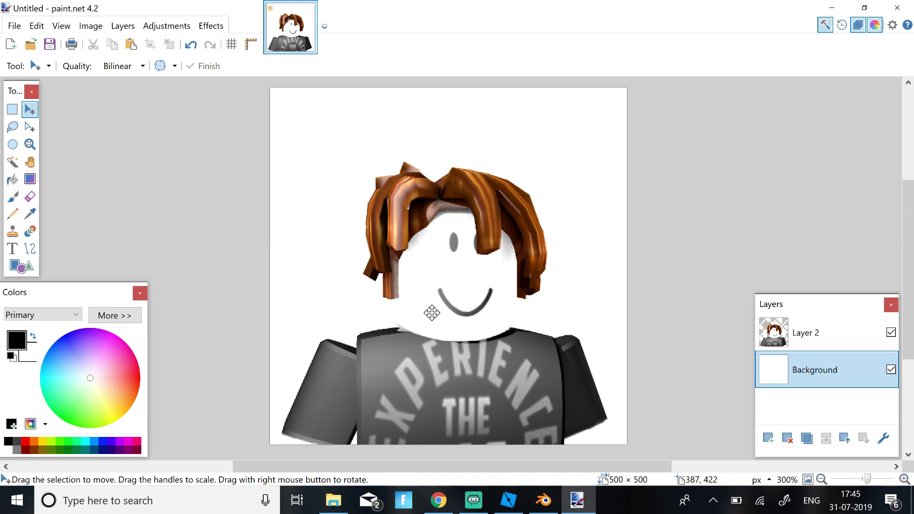
click(30, 180)
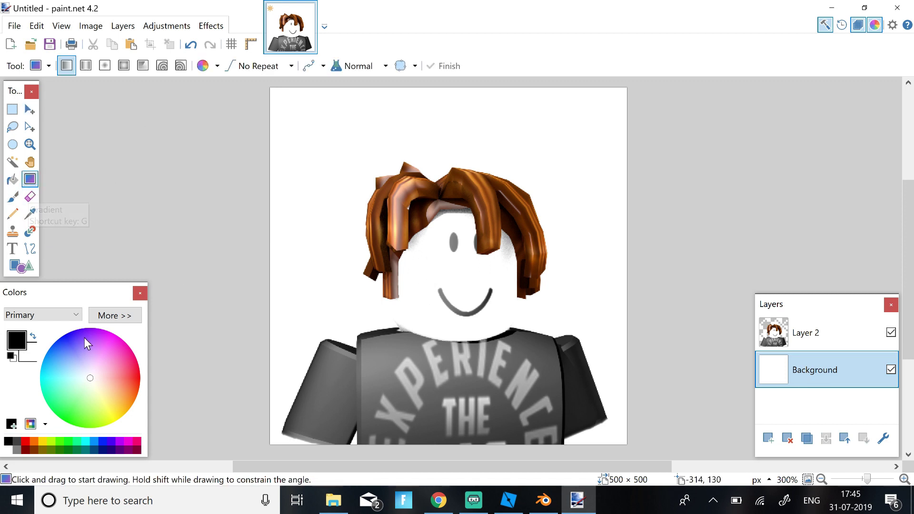
click(16, 450)
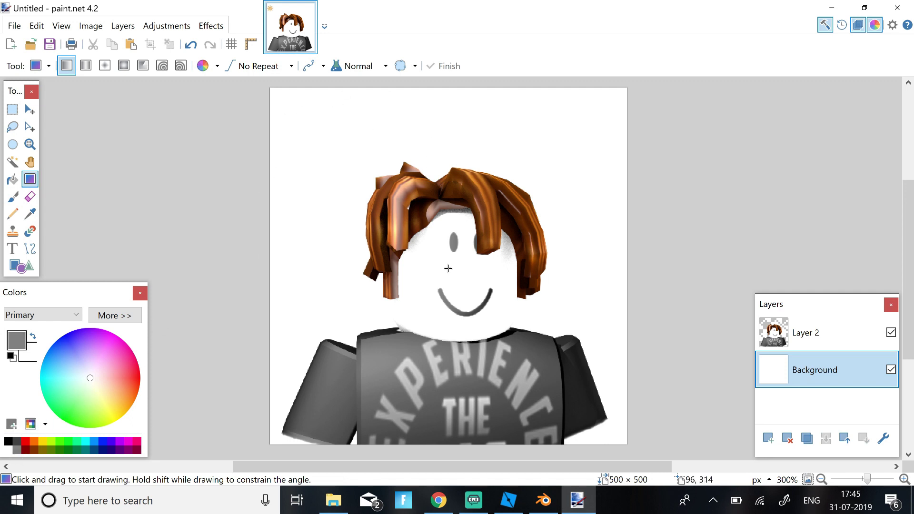
drag(269, 89, 717, 511)
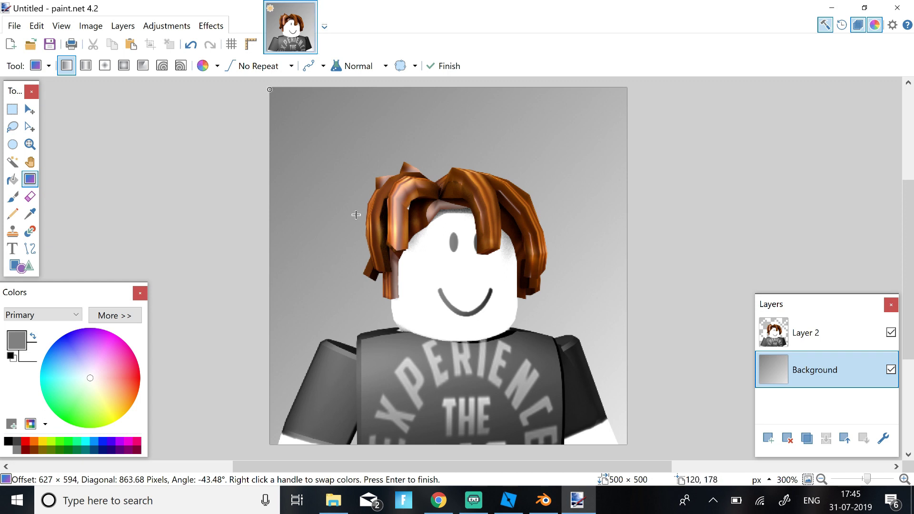
key(ctrl+z)
click(438, 500)
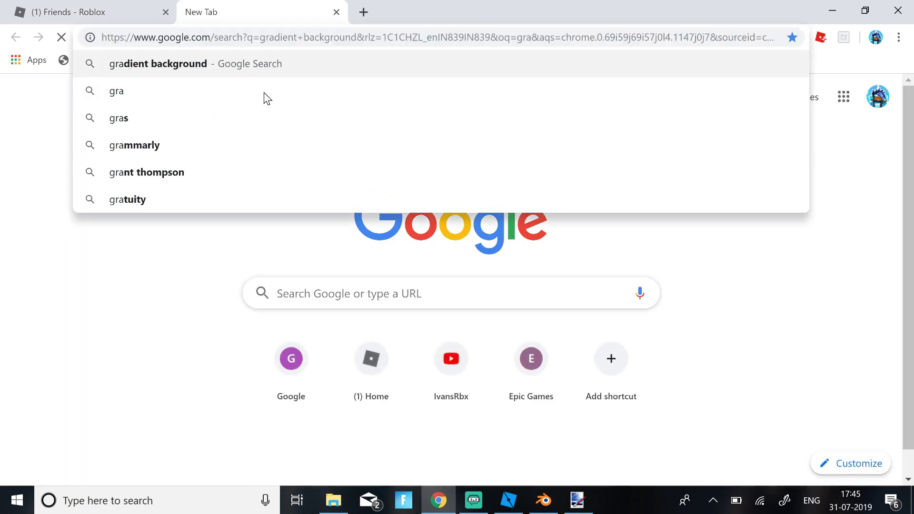
Step: Open Google Images for 'gradient background' and copy the purple-to-orange gradient picture
click(180, 125)
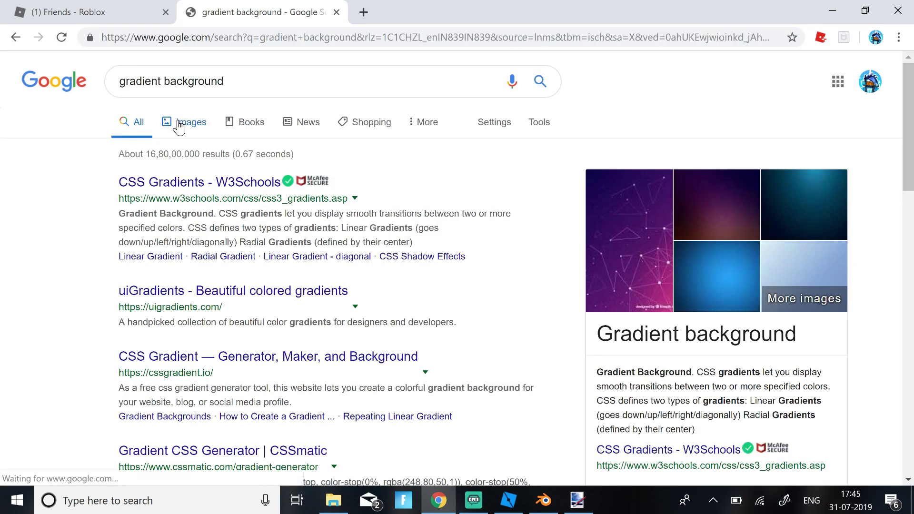
scroll(188, 271, down, 3)
scroll(188, 271, down, 3)
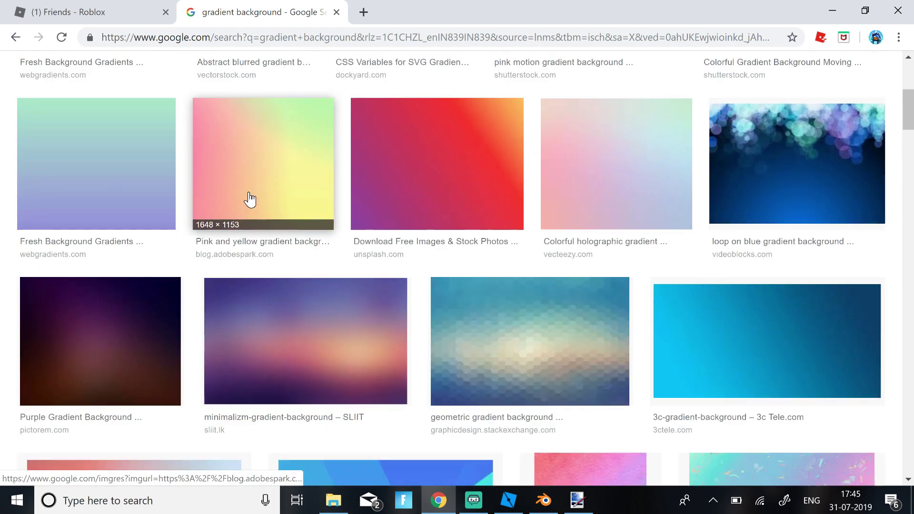
scroll(414, 286, down, 9)
scroll(448, 295, up, 9)
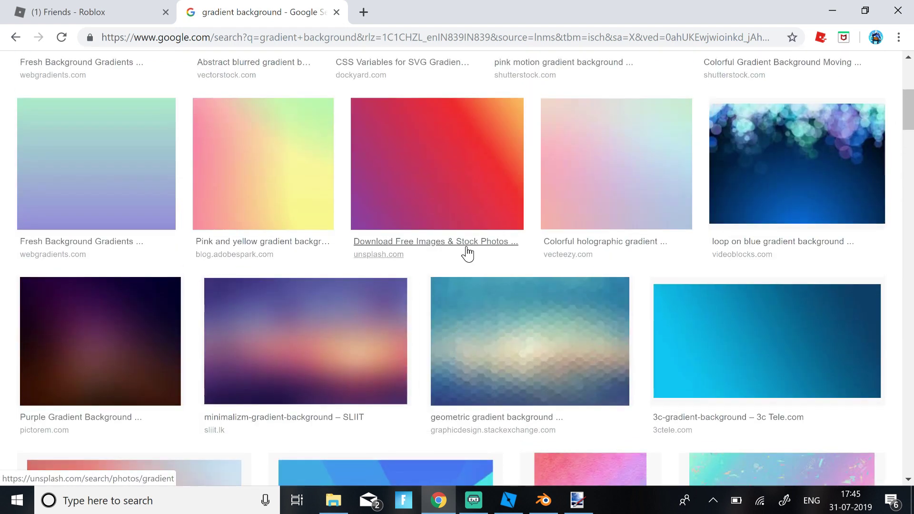
right_click(426, 167)
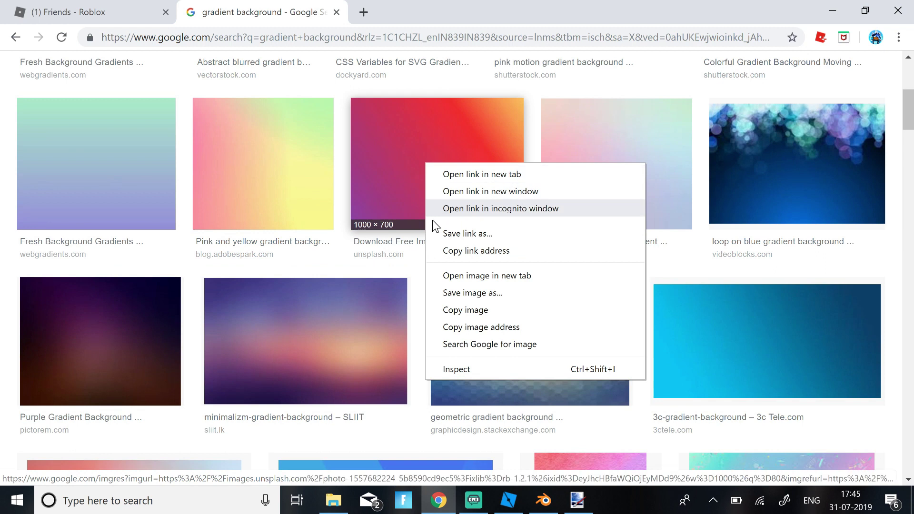
click(445, 309)
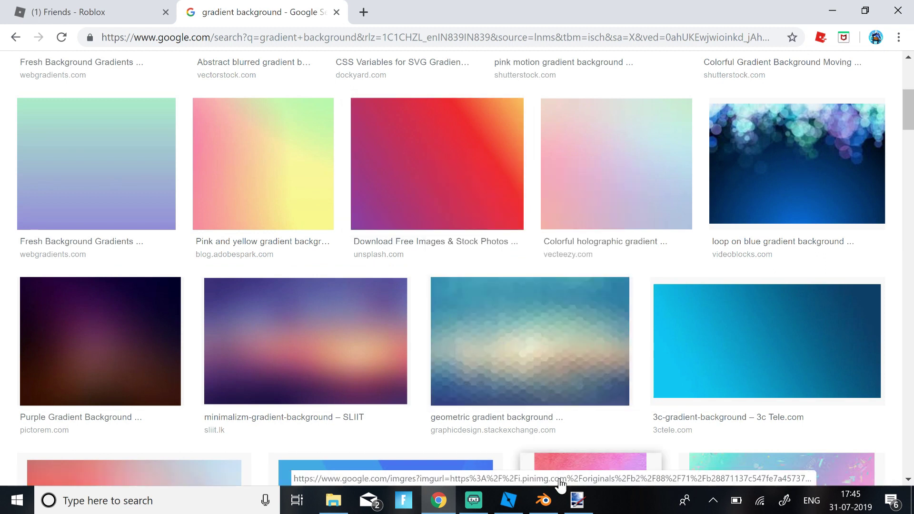
Step: Paste and enlarge the purple-orange gradient picture in Paint.net, then undo it
click(575, 501)
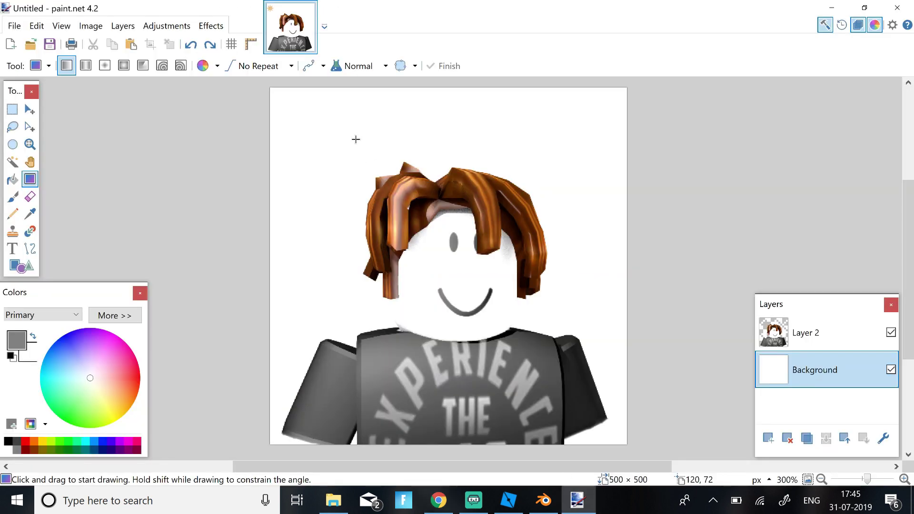
key(ctrl+v)
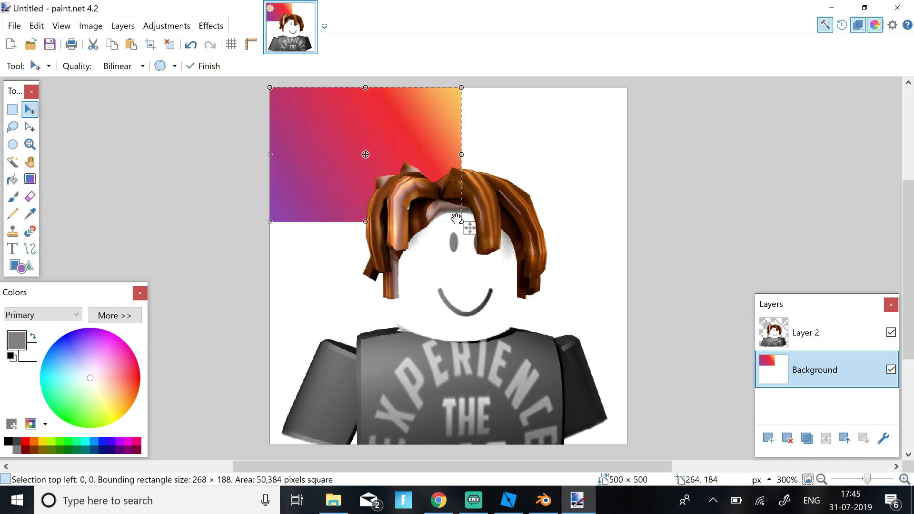
drag(461, 222, 643, 453)
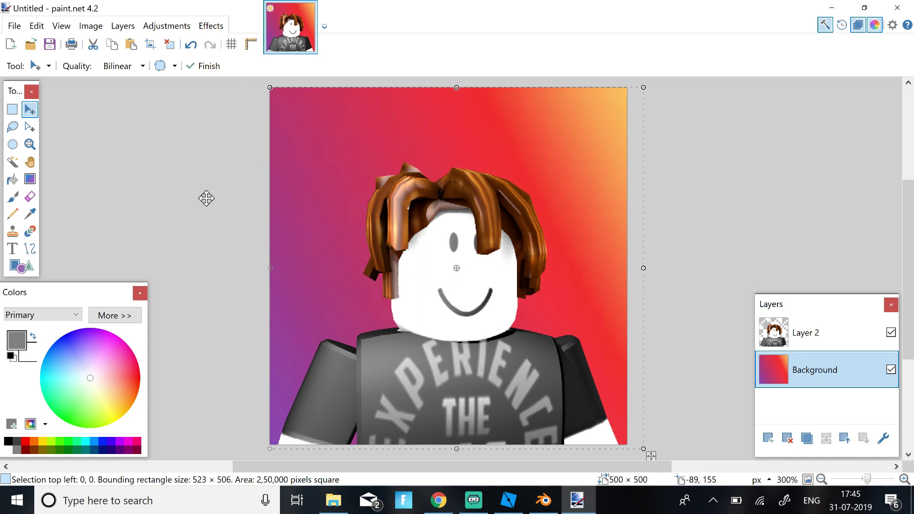
key(ctrl+z)
key(ctrl+z)
key(ctrl+z)
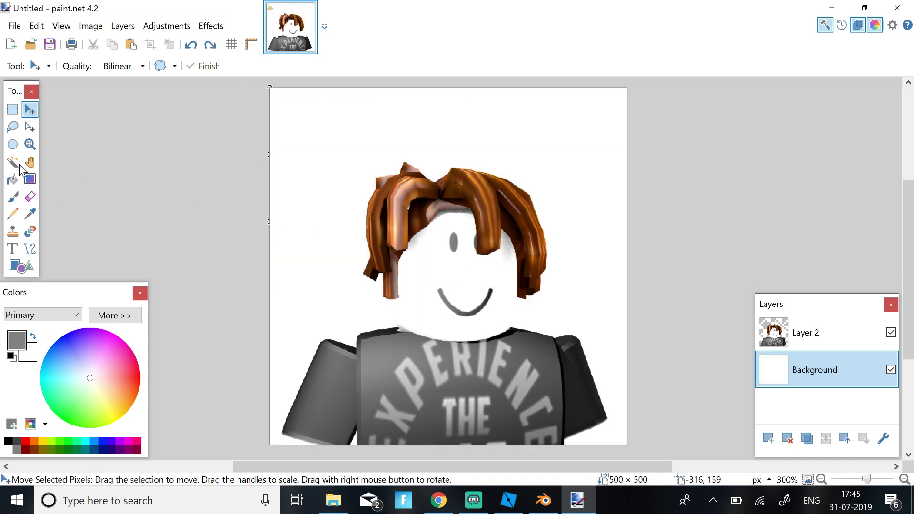
Step: Draw a diagonal grey-to-white gradient on the Background from the top-left, then select Layer 2
click(27, 181)
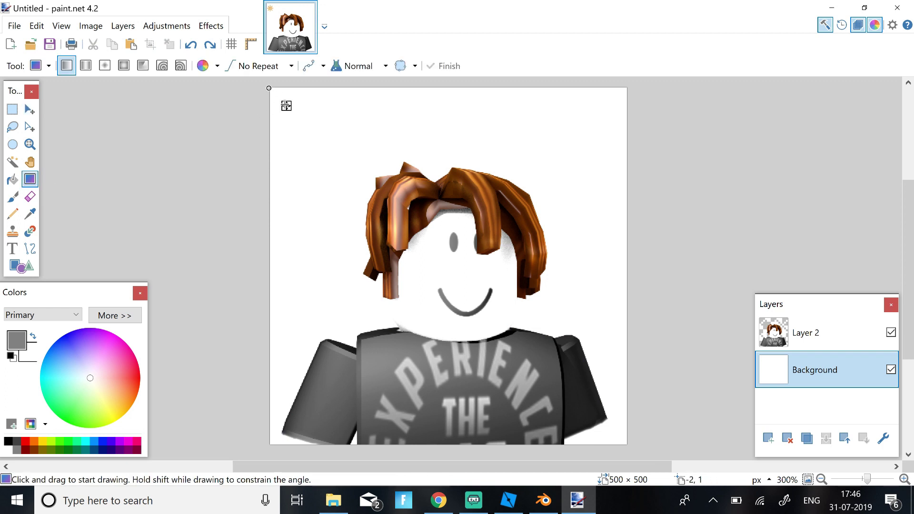
drag(268, 88, 889, 321)
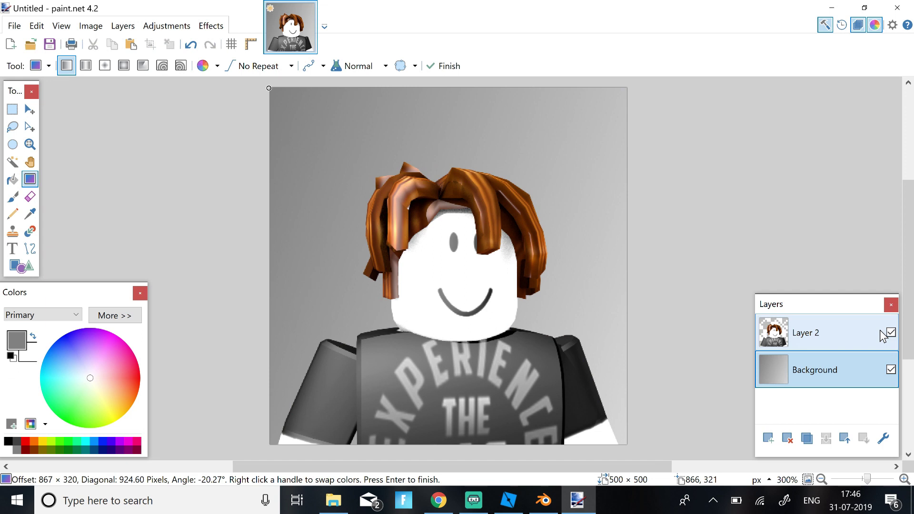
key(Return)
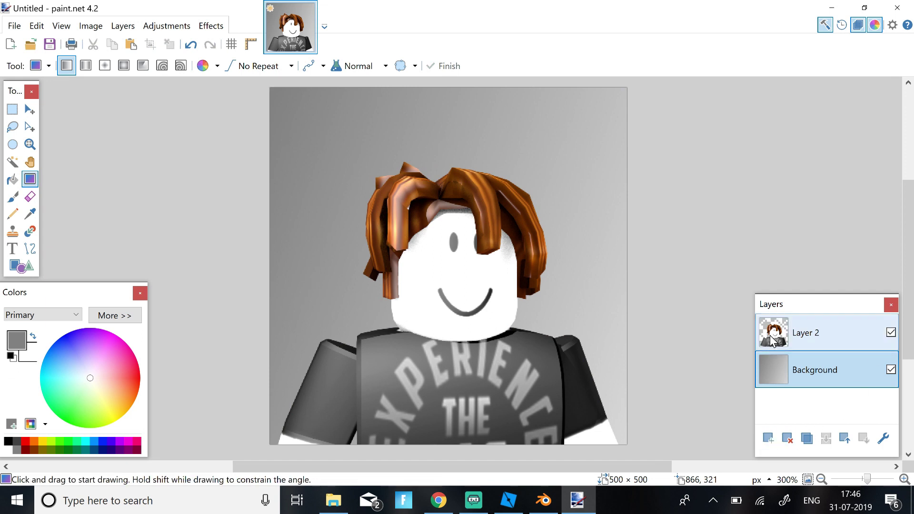
click(804, 332)
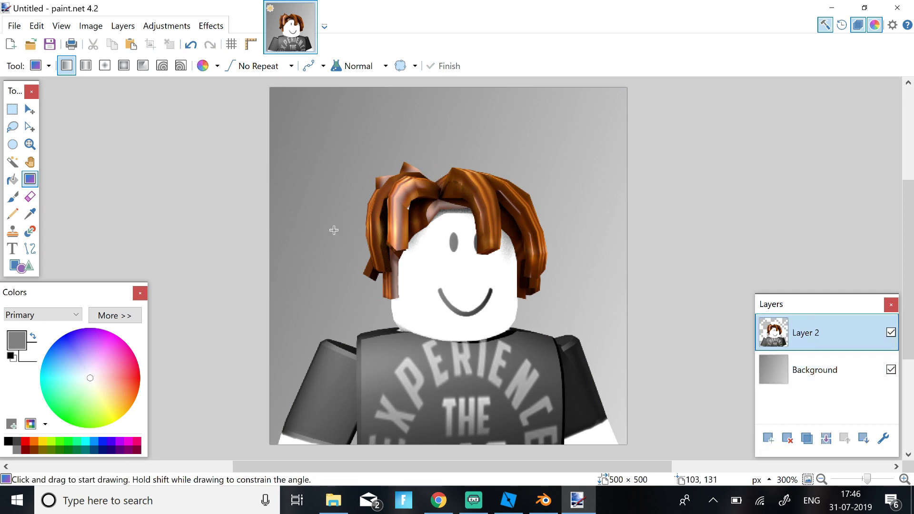
Step: Open Effects > Object > Drop Shadow and set blur radius 0 with a white colour
click(209, 29)
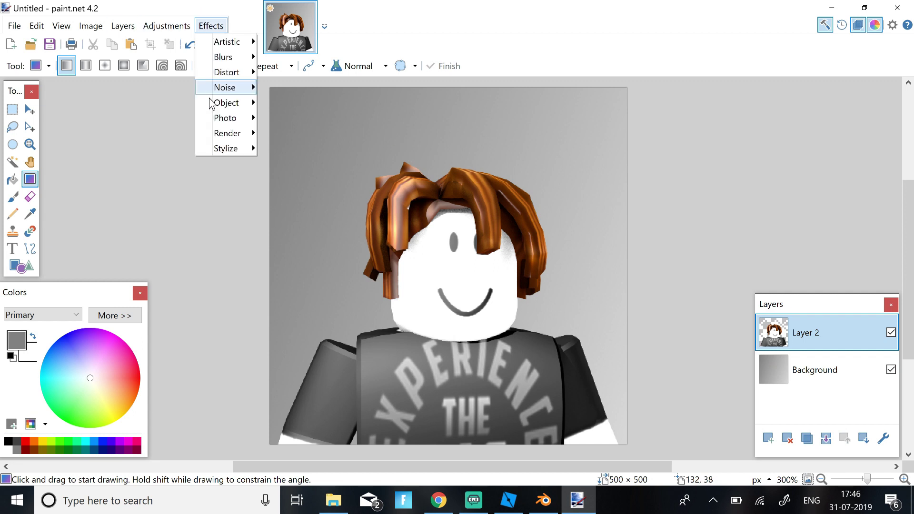
mouse_move(211, 107)
click(293, 104)
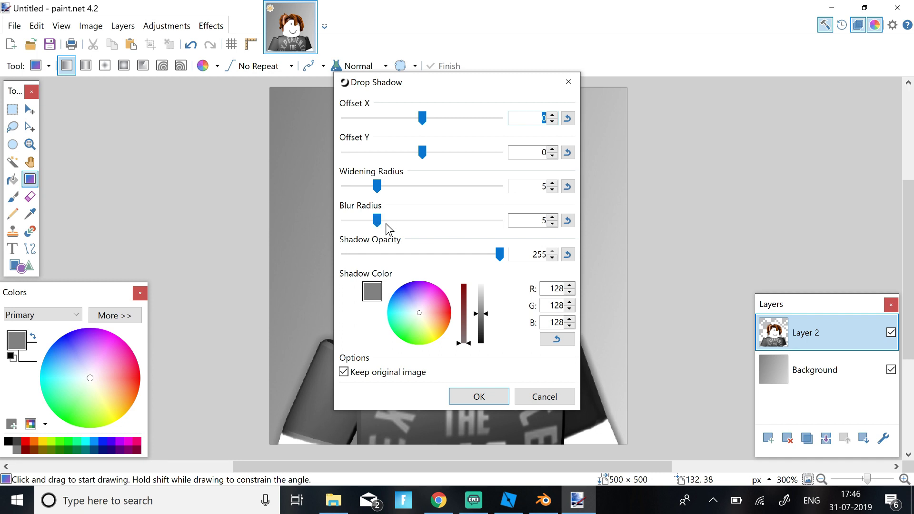
drag(374, 217, 292, 207)
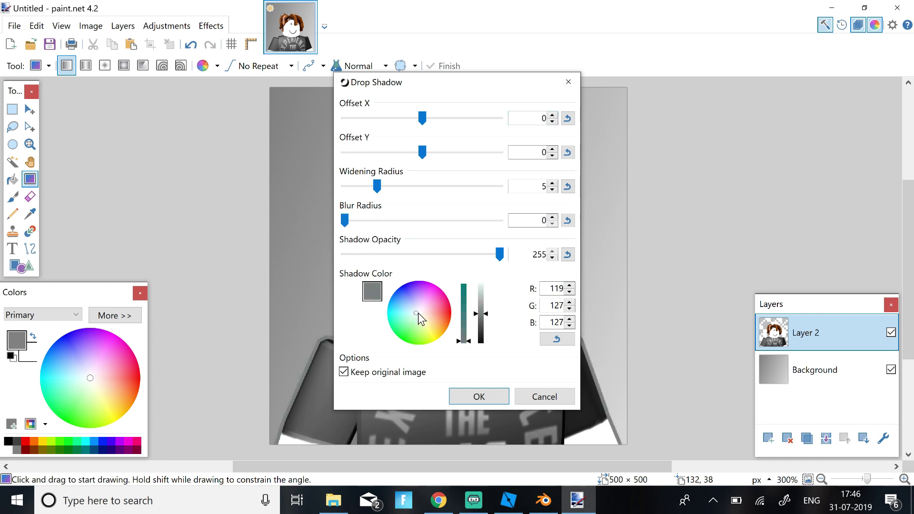
drag(481, 314, 506, 207)
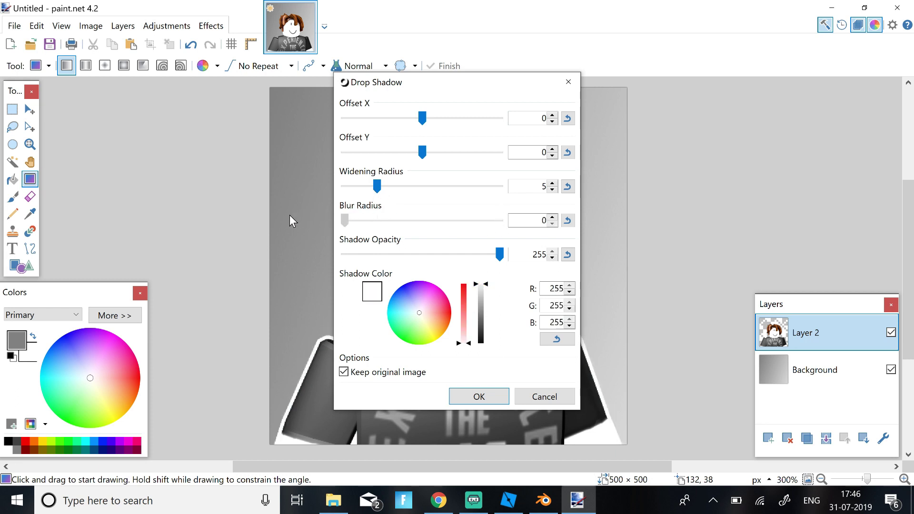
Step: Set the widening radius to 7 and apply the white outline to the avatar
click(552, 184)
click(552, 184)
click(552, 184)
click(552, 184)
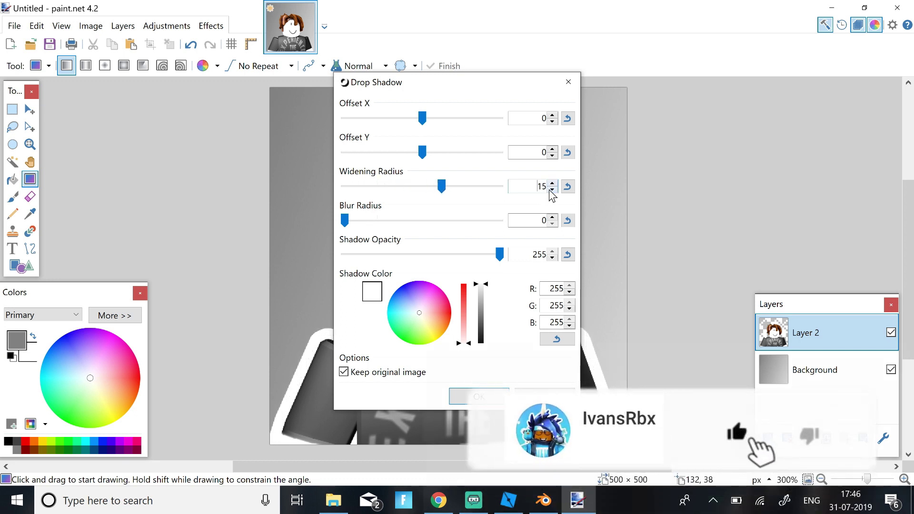
drag(441, 186, 396, 189)
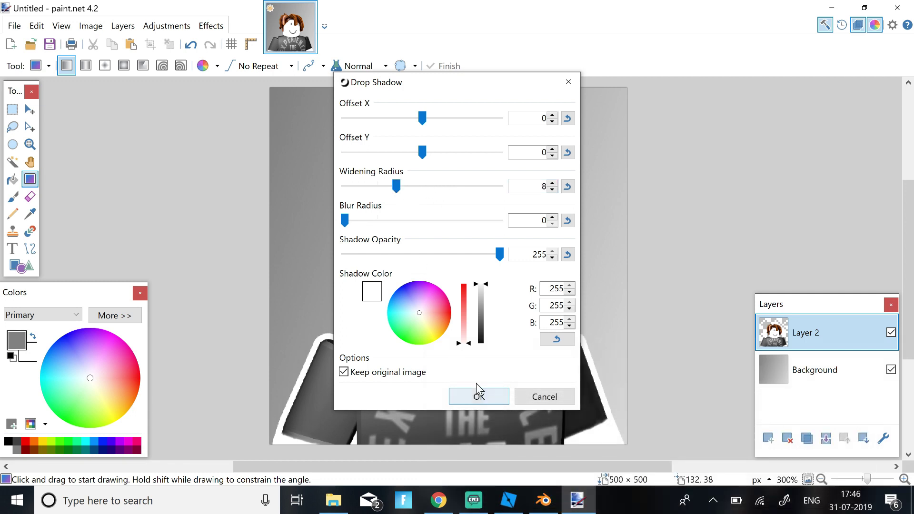
click(551, 190)
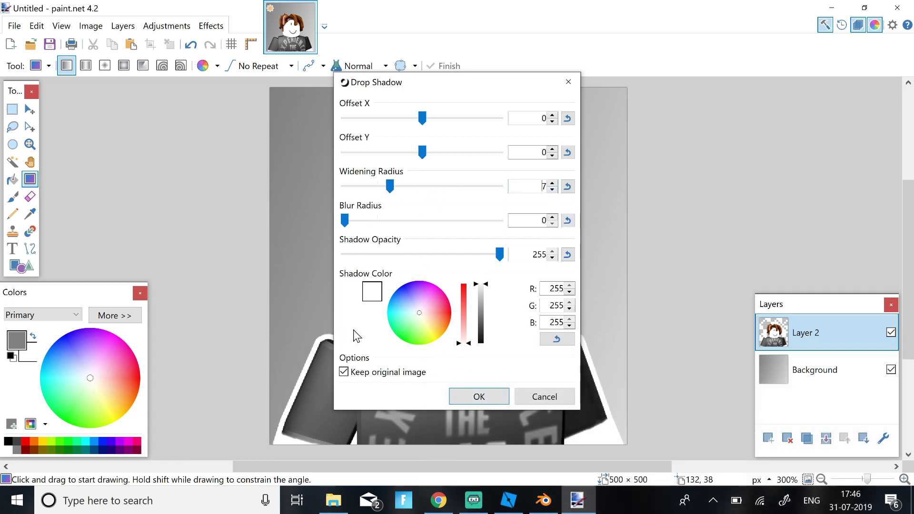
click(479, 397)
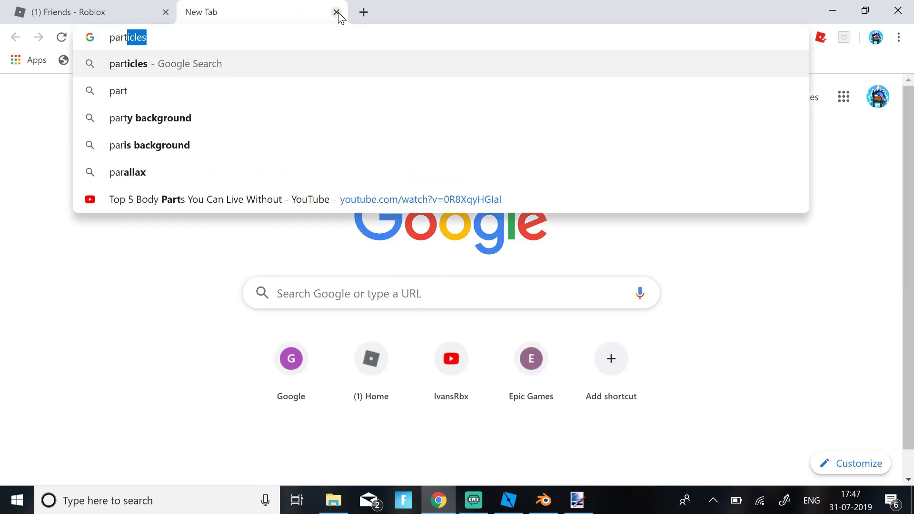
Step: Search Google for 'particles' and browse the image results
key(BackSpace)
text(cle)
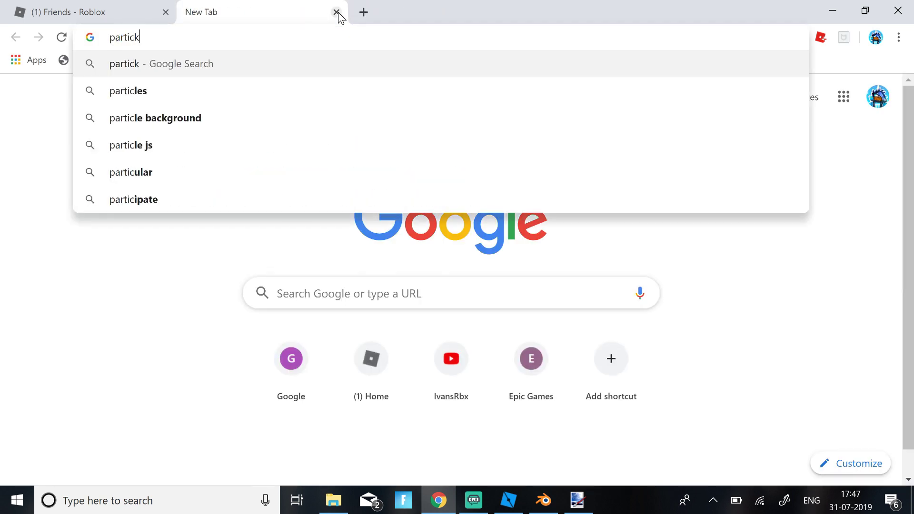
key(BackSpace)
key(BackSpace)
key(Return)
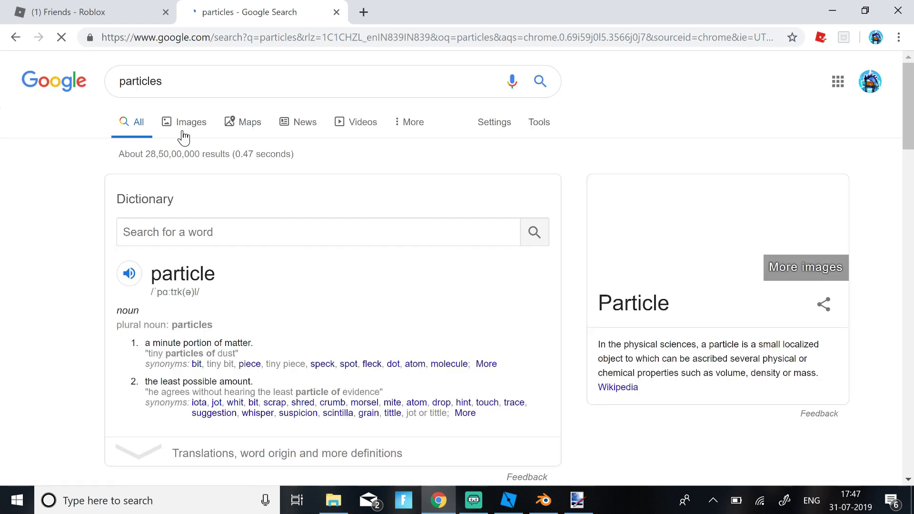
click(183, 126)
scroll(255, 257, down, 8)
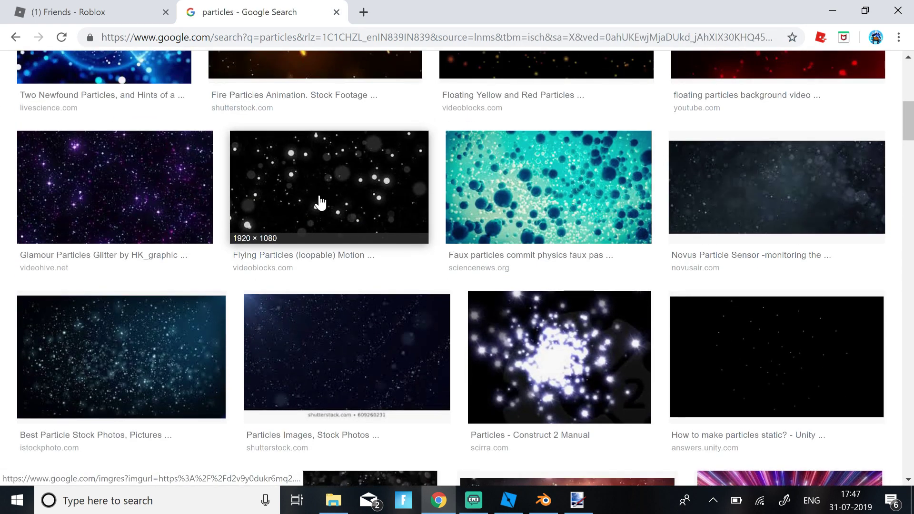
scroll(327, 148, down, 4)
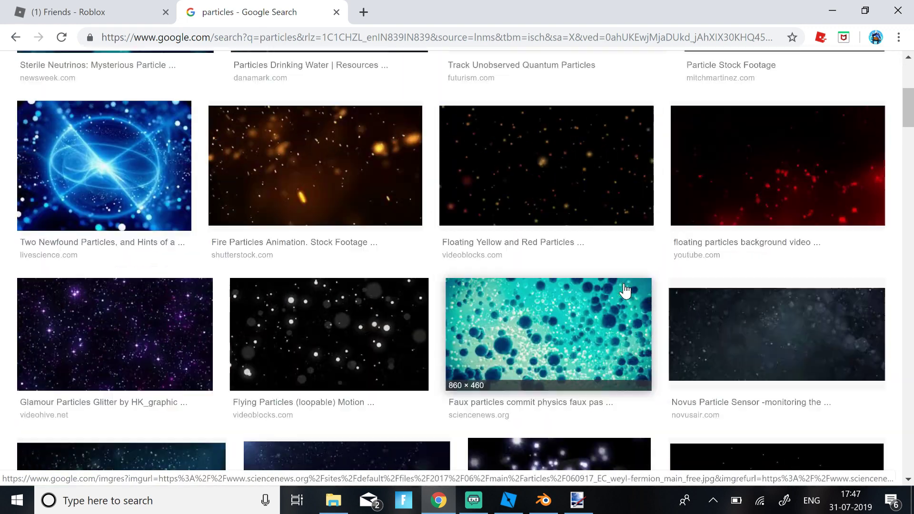
scroll(577, 306, up, 2)
scroll(263, 263, down, 2)
Step: Copy the white-dots Flying Particles image from its preview and return to Paint.net
click(285, 320)
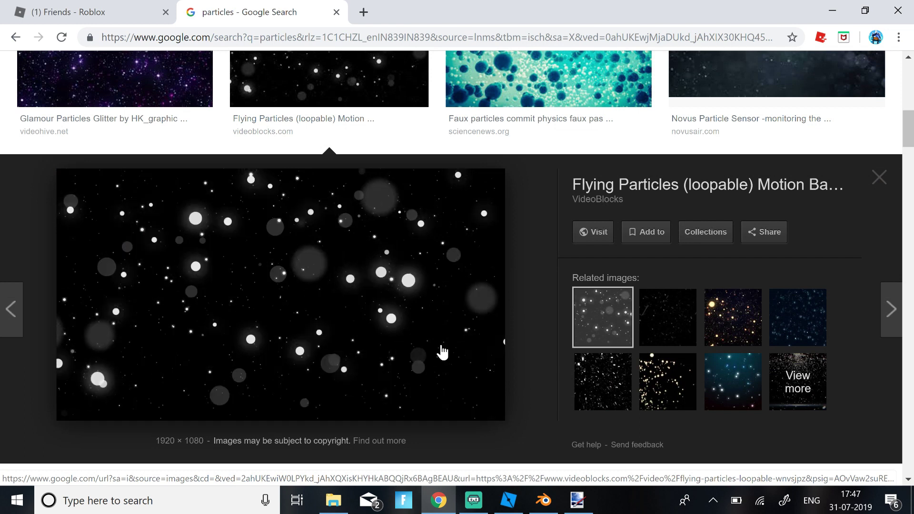
right_click(232, 307)
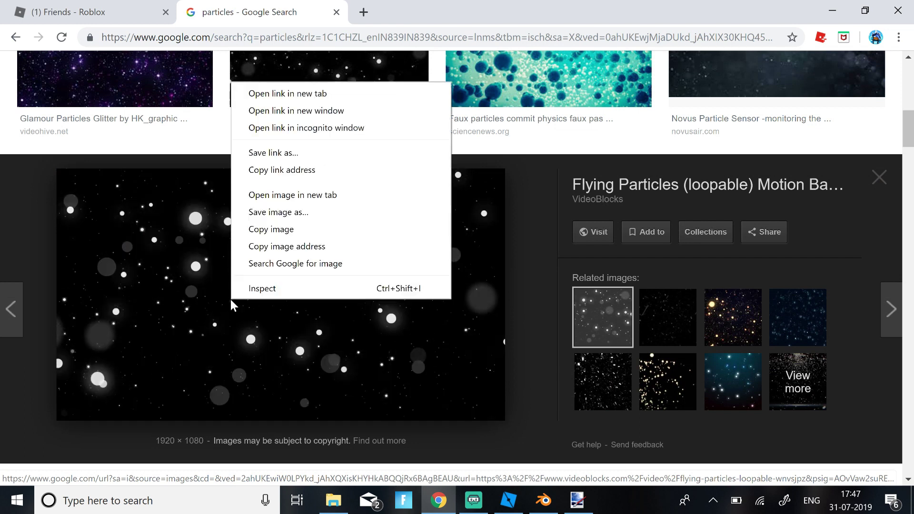
click(270, 239)
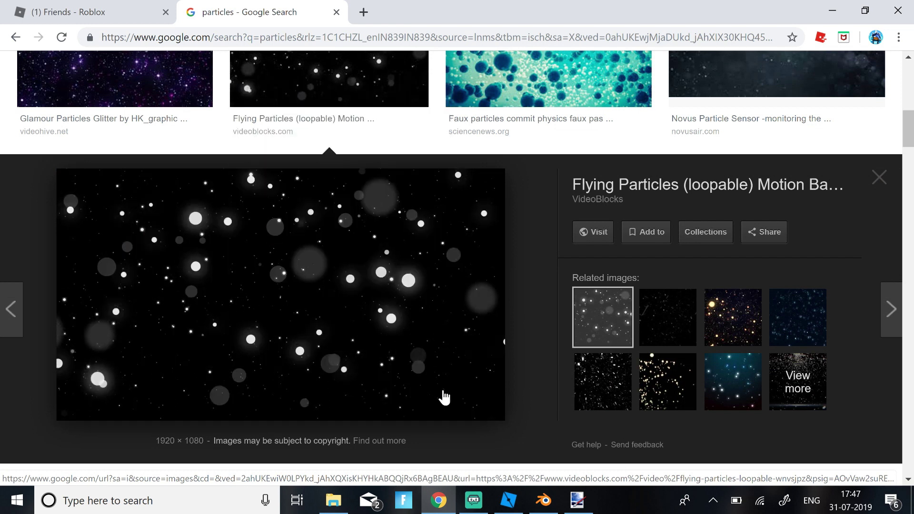
click(577, 500)
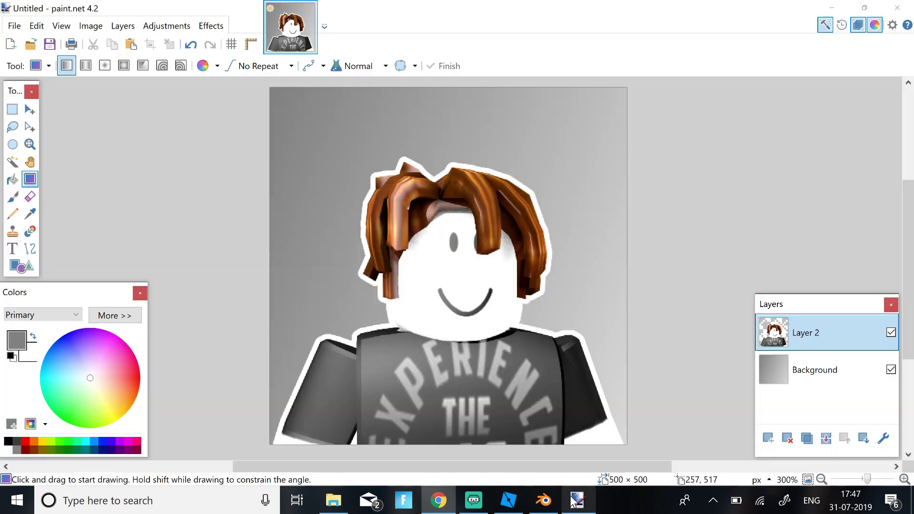
Step: Paste the particles image onto a new Layer 3, keeping canvas size, and position it
click(764, 441)
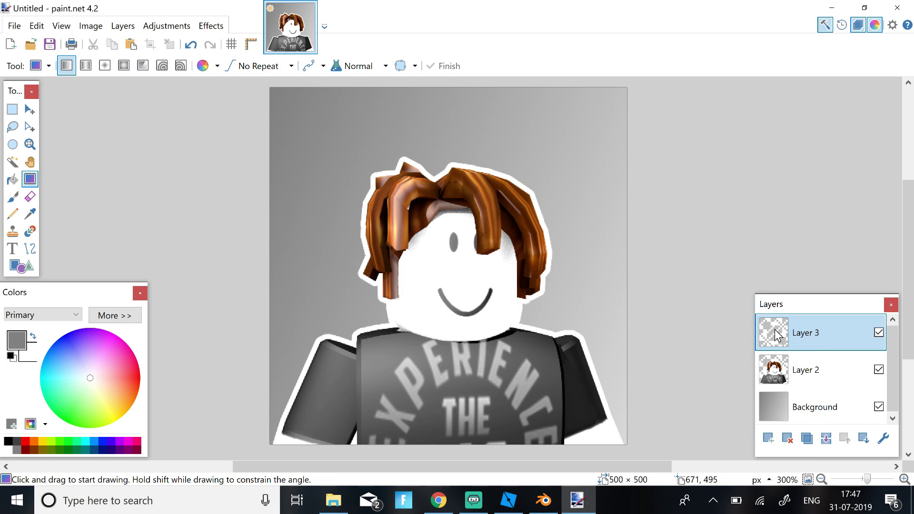
key(ctrl+v)
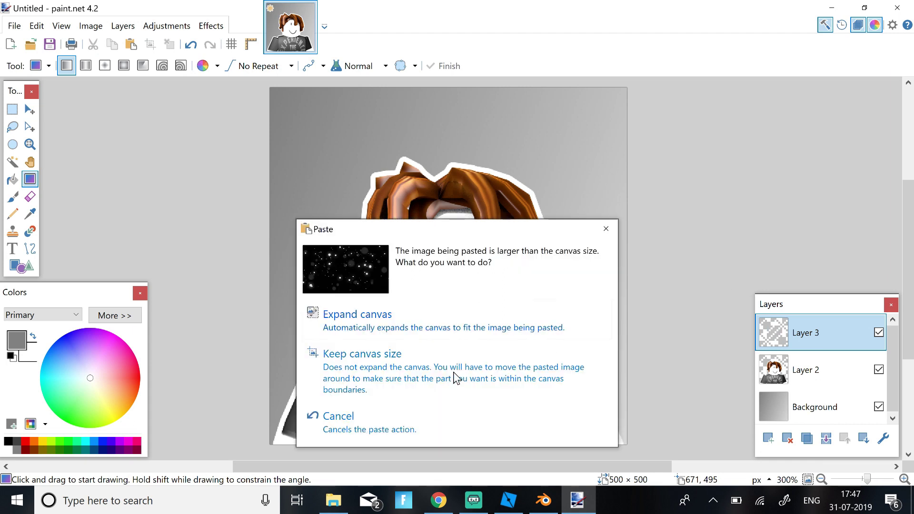
click(442, 379)
drag(532, 338, 370, 236)
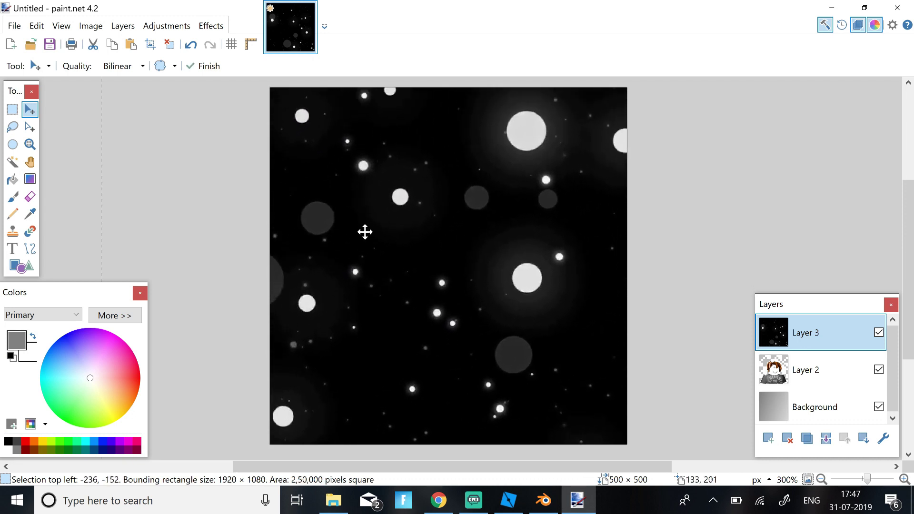
Step: Set Layer 3's blending mode to Screen and nudge the particles slightly up-right
double_click(805, 334)
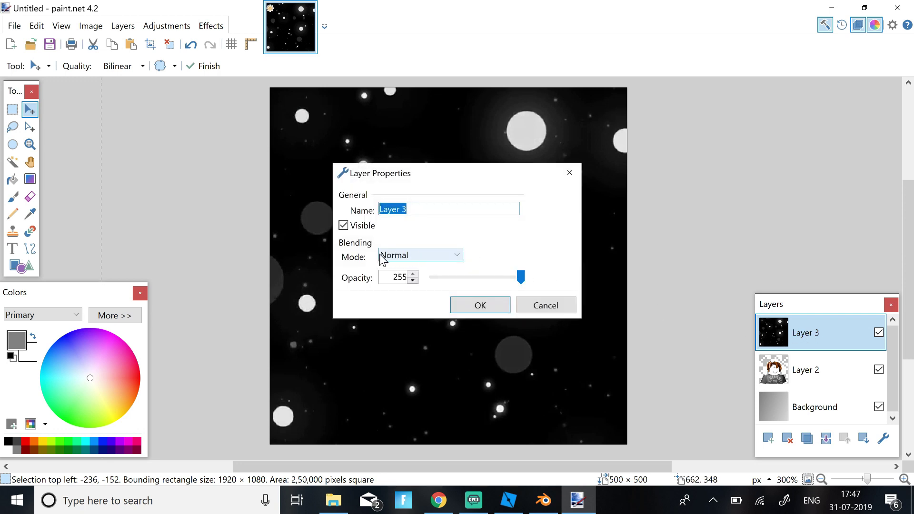
click(404, 257)
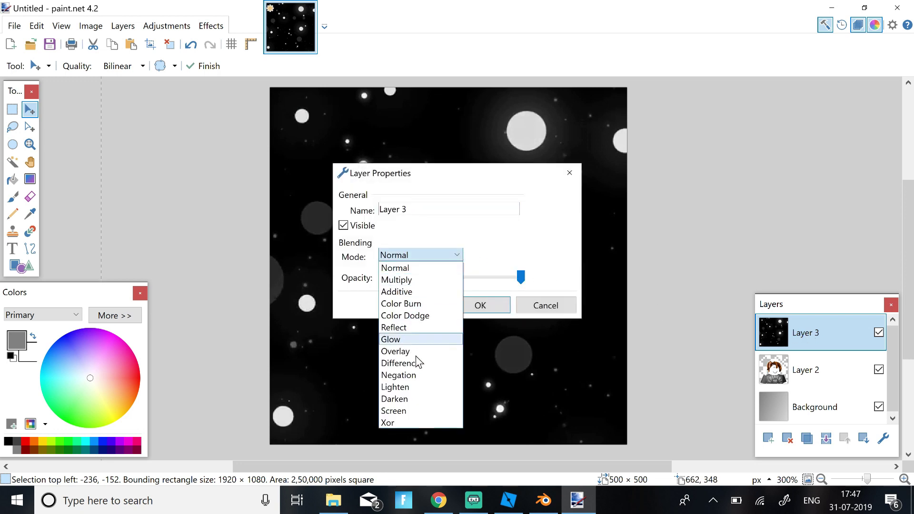
click(412, 410)
click(478, 306)
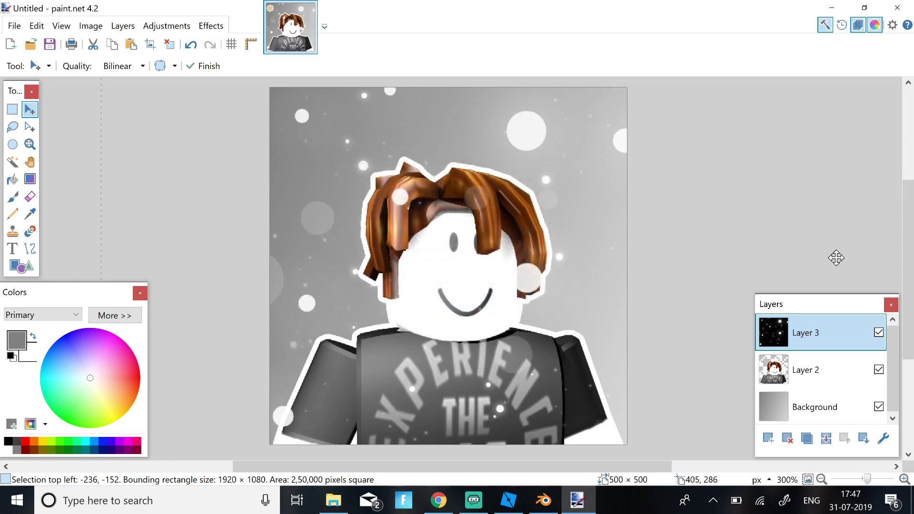
drag(458, 282, 482, 280)
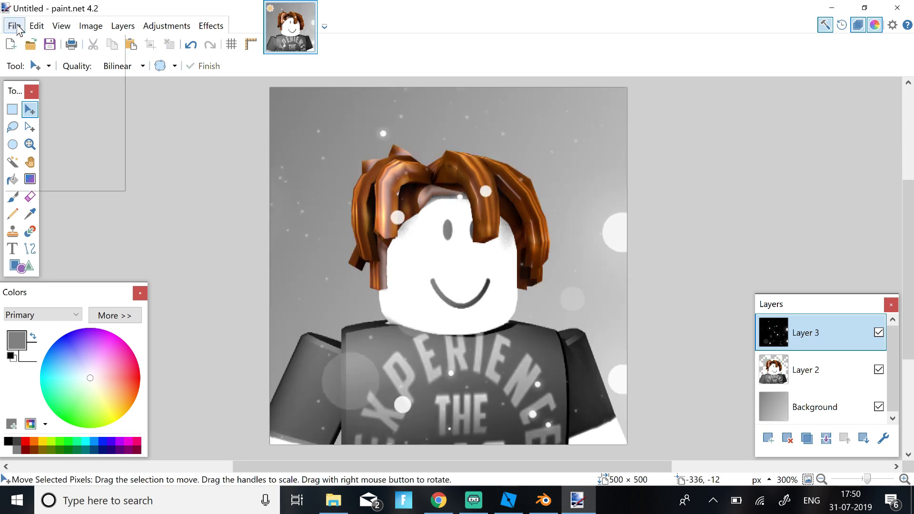
Step: Save the image as a PNG file named lag.png
click(36, 142)
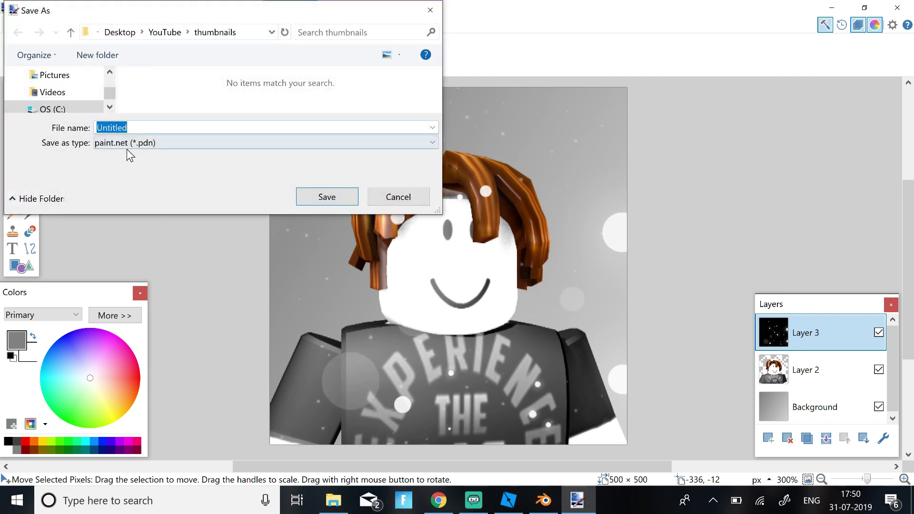
text(lag)
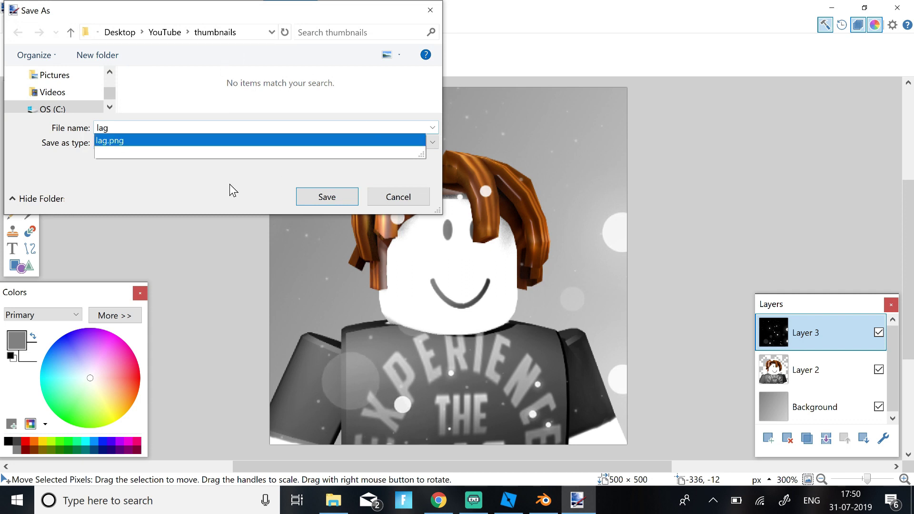
click(230, 184)
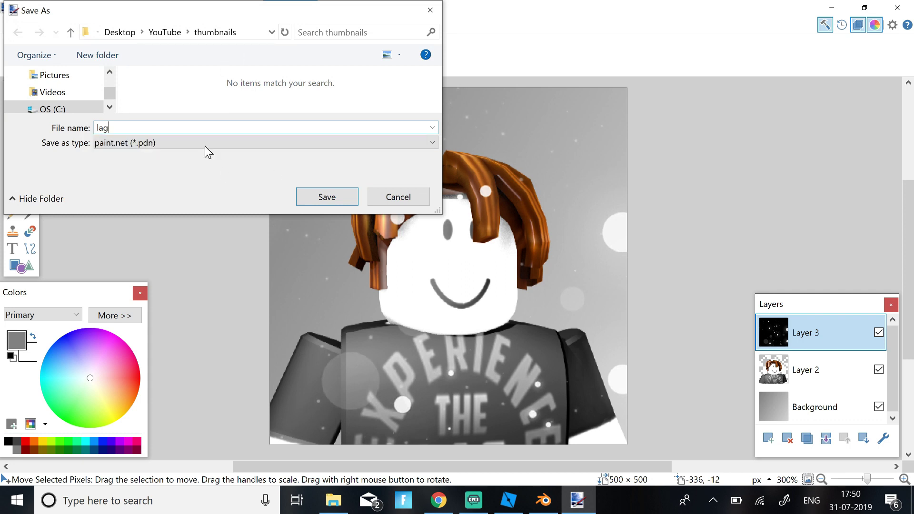
click(124, 151)
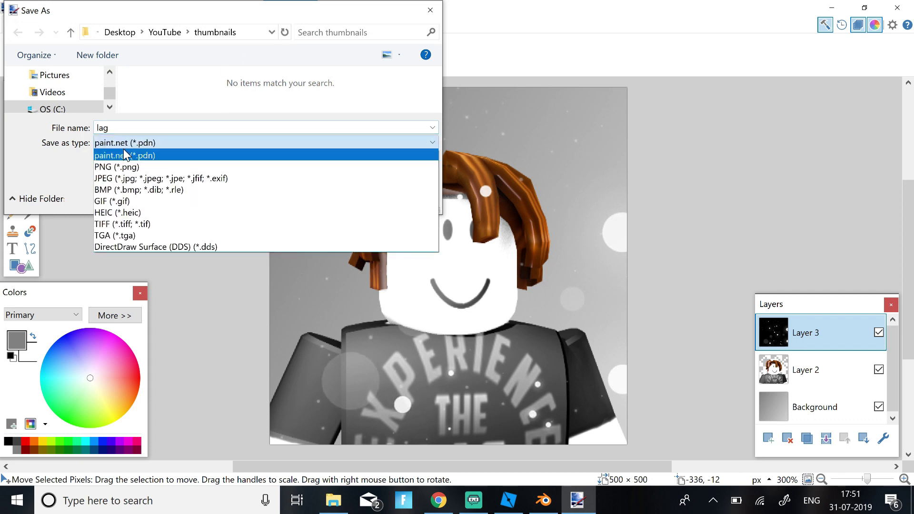
click(108, 167)
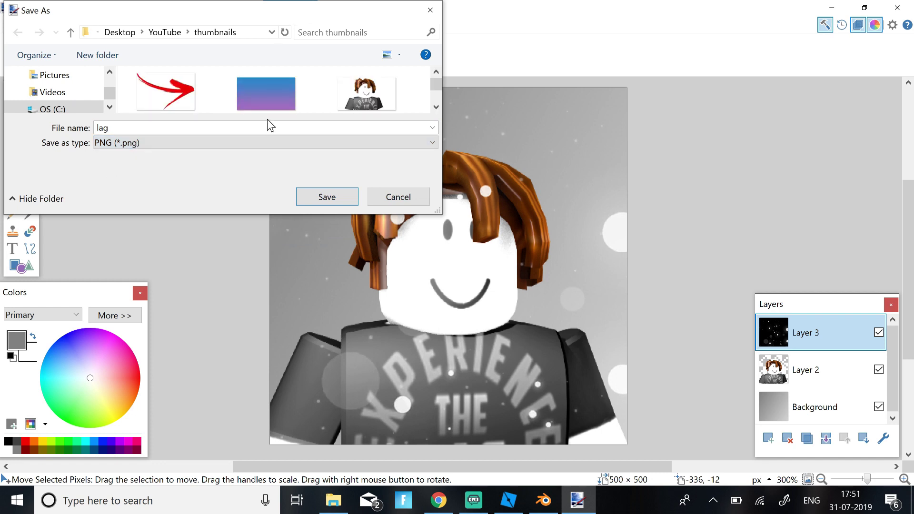
scroll(123, 101, up, 1)
scroll(115, 91, up, 3)
scroll(103, 84, down, 4)
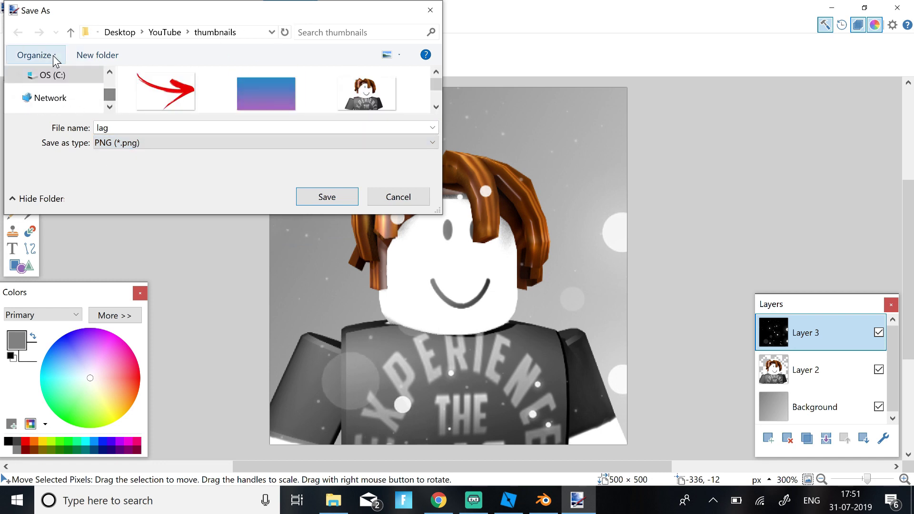
scroll(101, 93, up, 4)
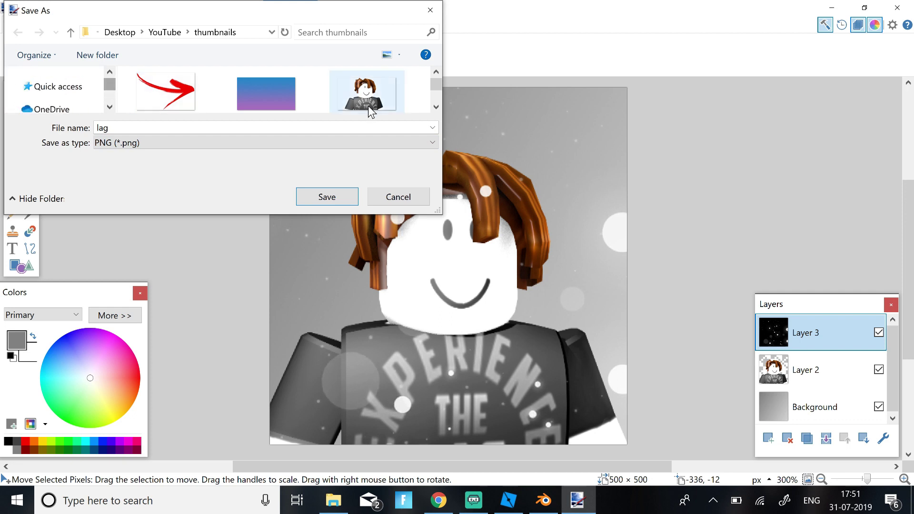
click(319, 195)
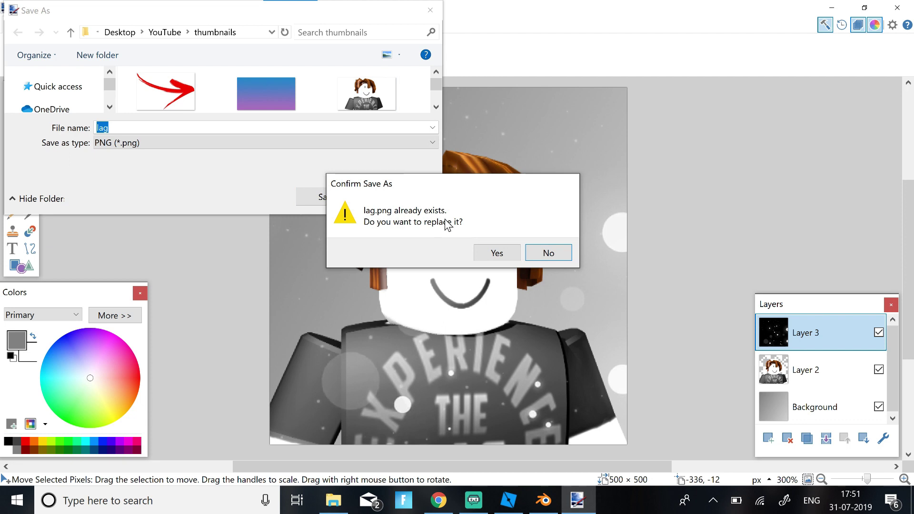
Step: Replace the existing lag.png with auto-detected bit depth and flattened layers
click(495, 253)
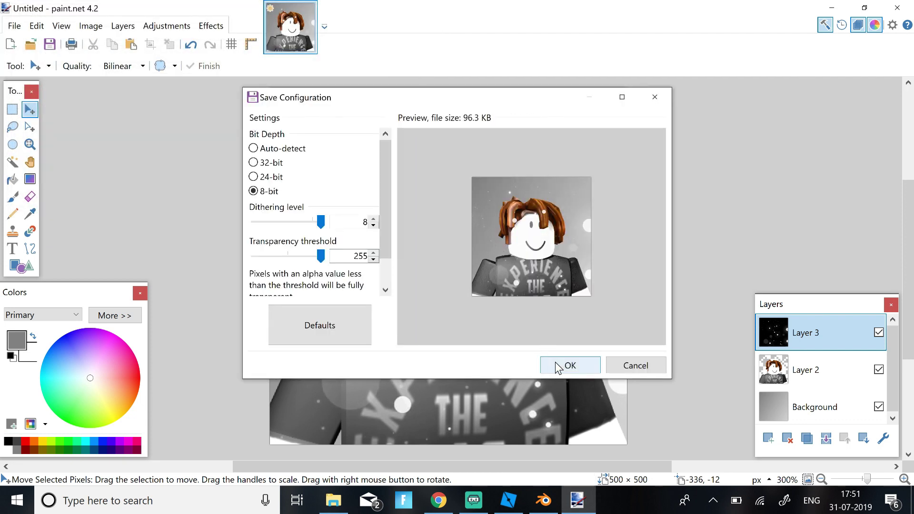
click(254, 149)
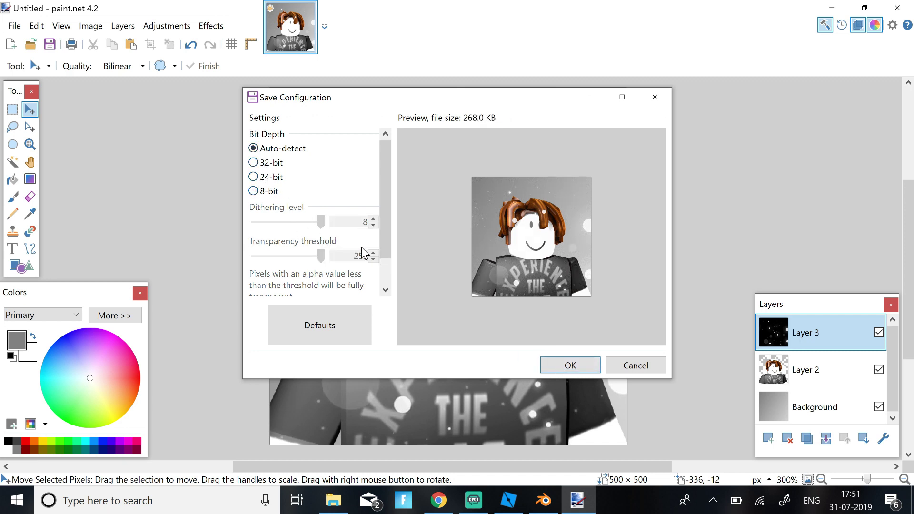
click(578, 369)
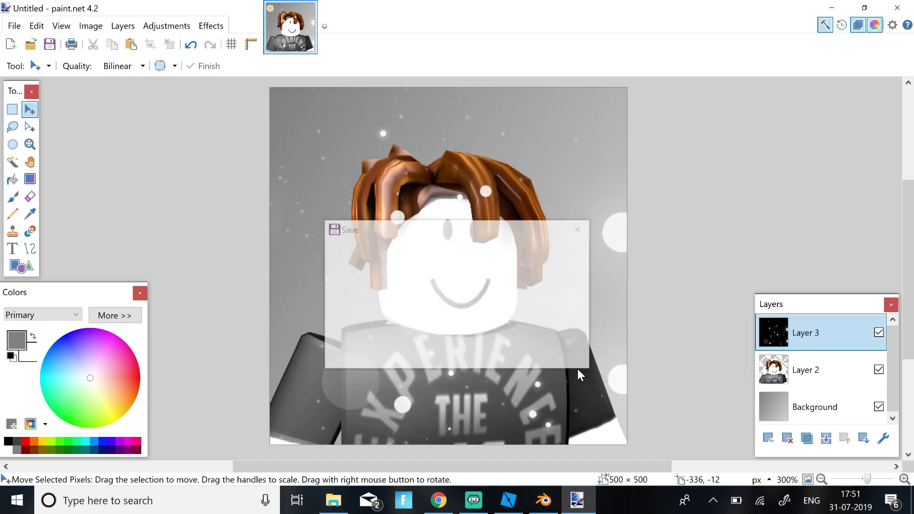
click(382, 296)
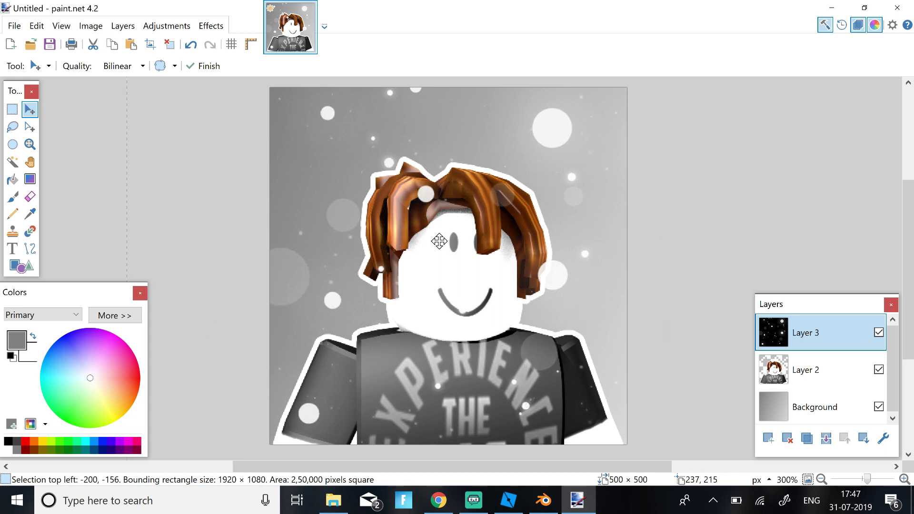
Step: Nudge the particle layer slightly up and right and commit the move
drag(504, 297, 509, 288)
key(Return)
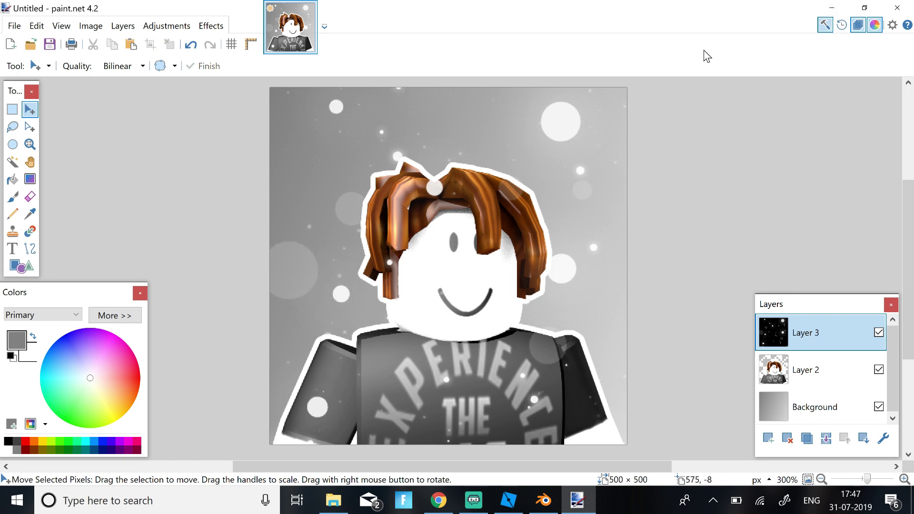
click(832, 8)
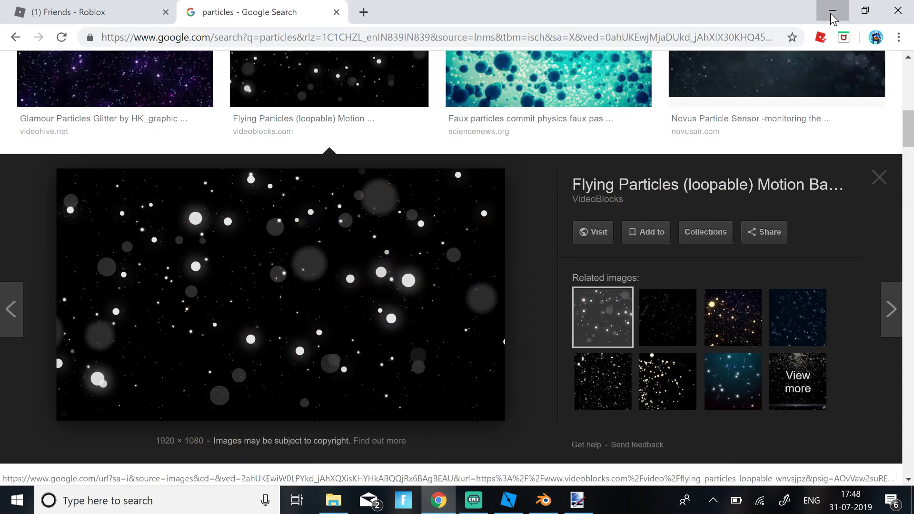
Step: Open pop from the thumbnails folder in Paint.net via Open with
click(831, 8)
click(500, 167)
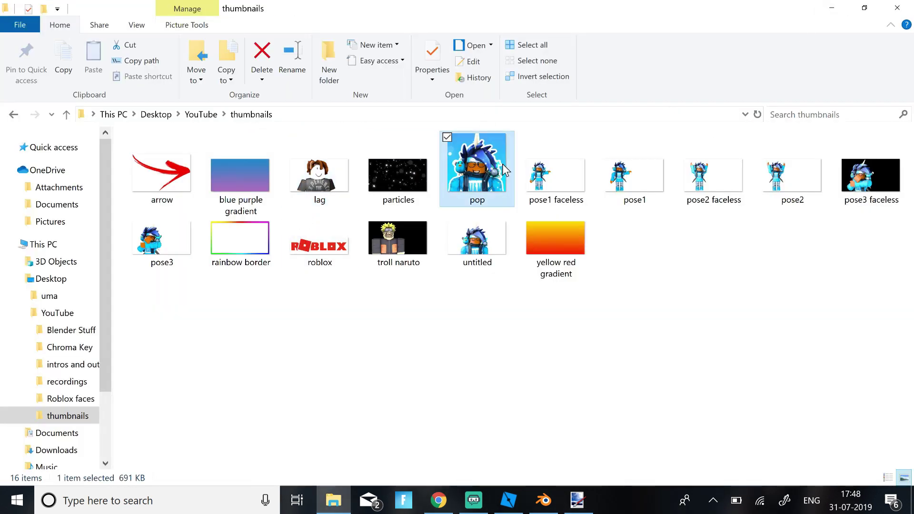
right_click(502, 163)
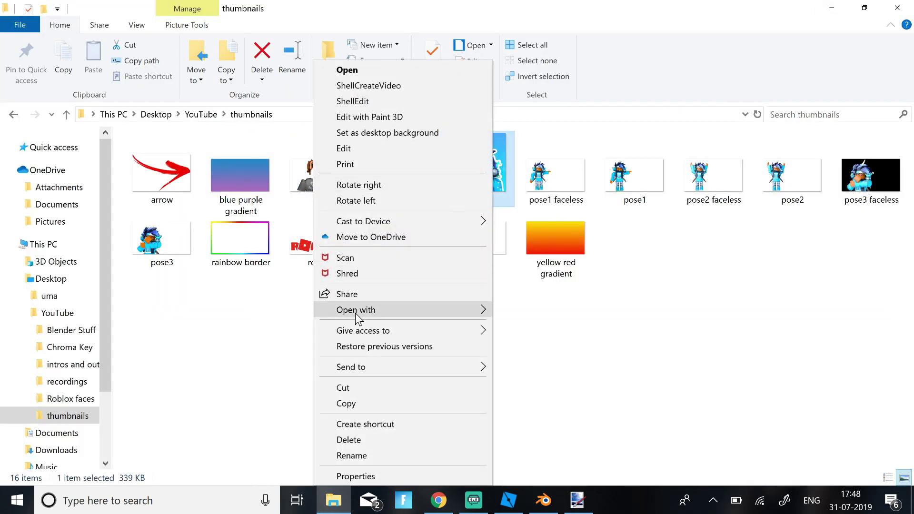
mouse_move(355, 310)
click(499, 343)
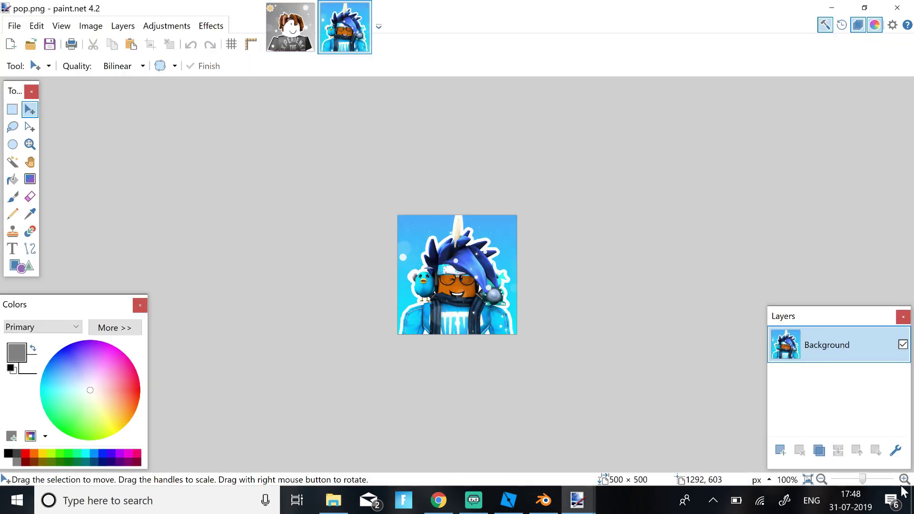
ctrl+scroll(562, 325, up, 3)
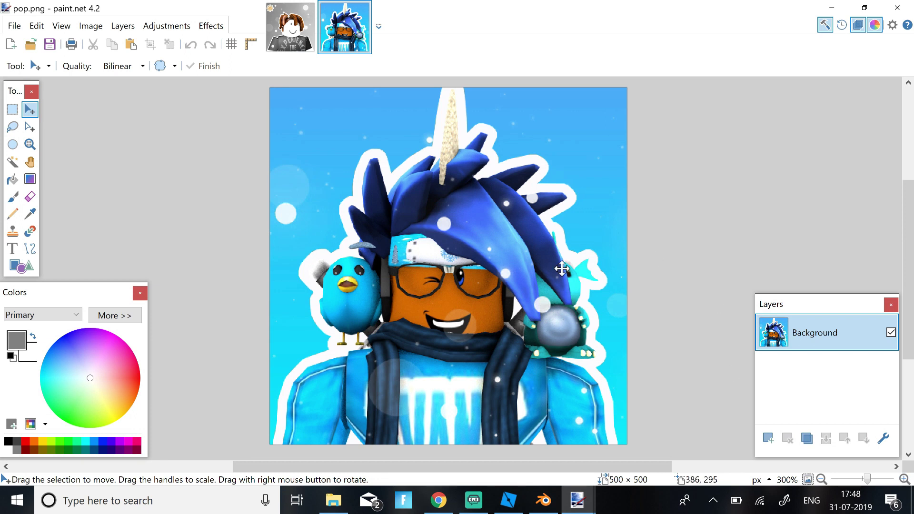
key(ctrl+Tab)
key(ctrl+Tab)
key(ctrl+Tab)
key(ctrl+Tab)
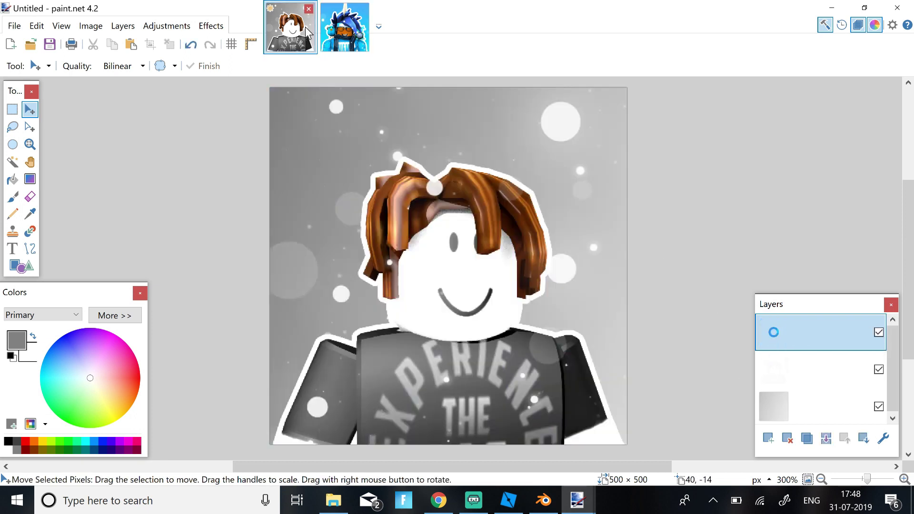
key(ctrl+Tab)
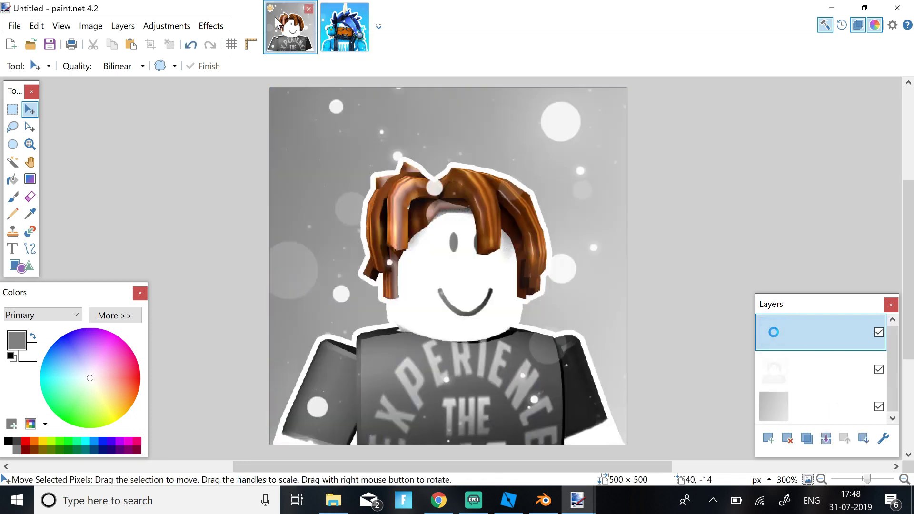
key(ctrl+Tab)
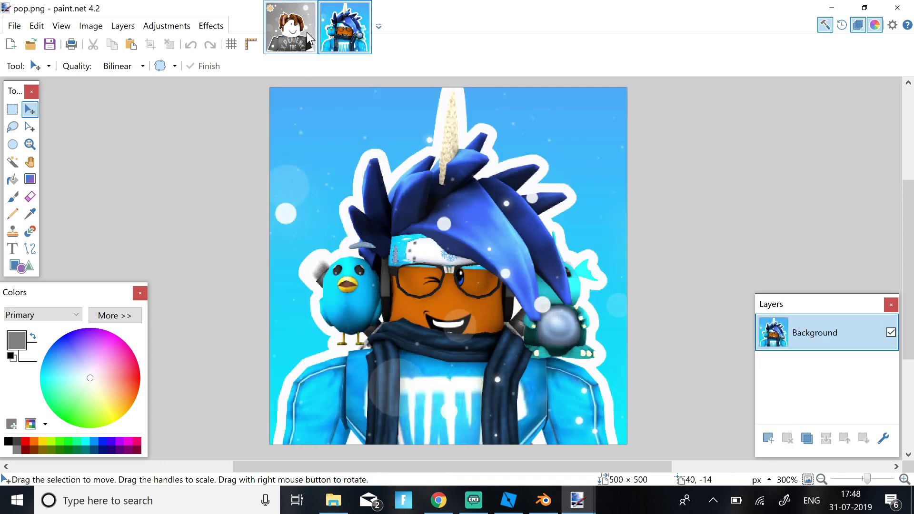